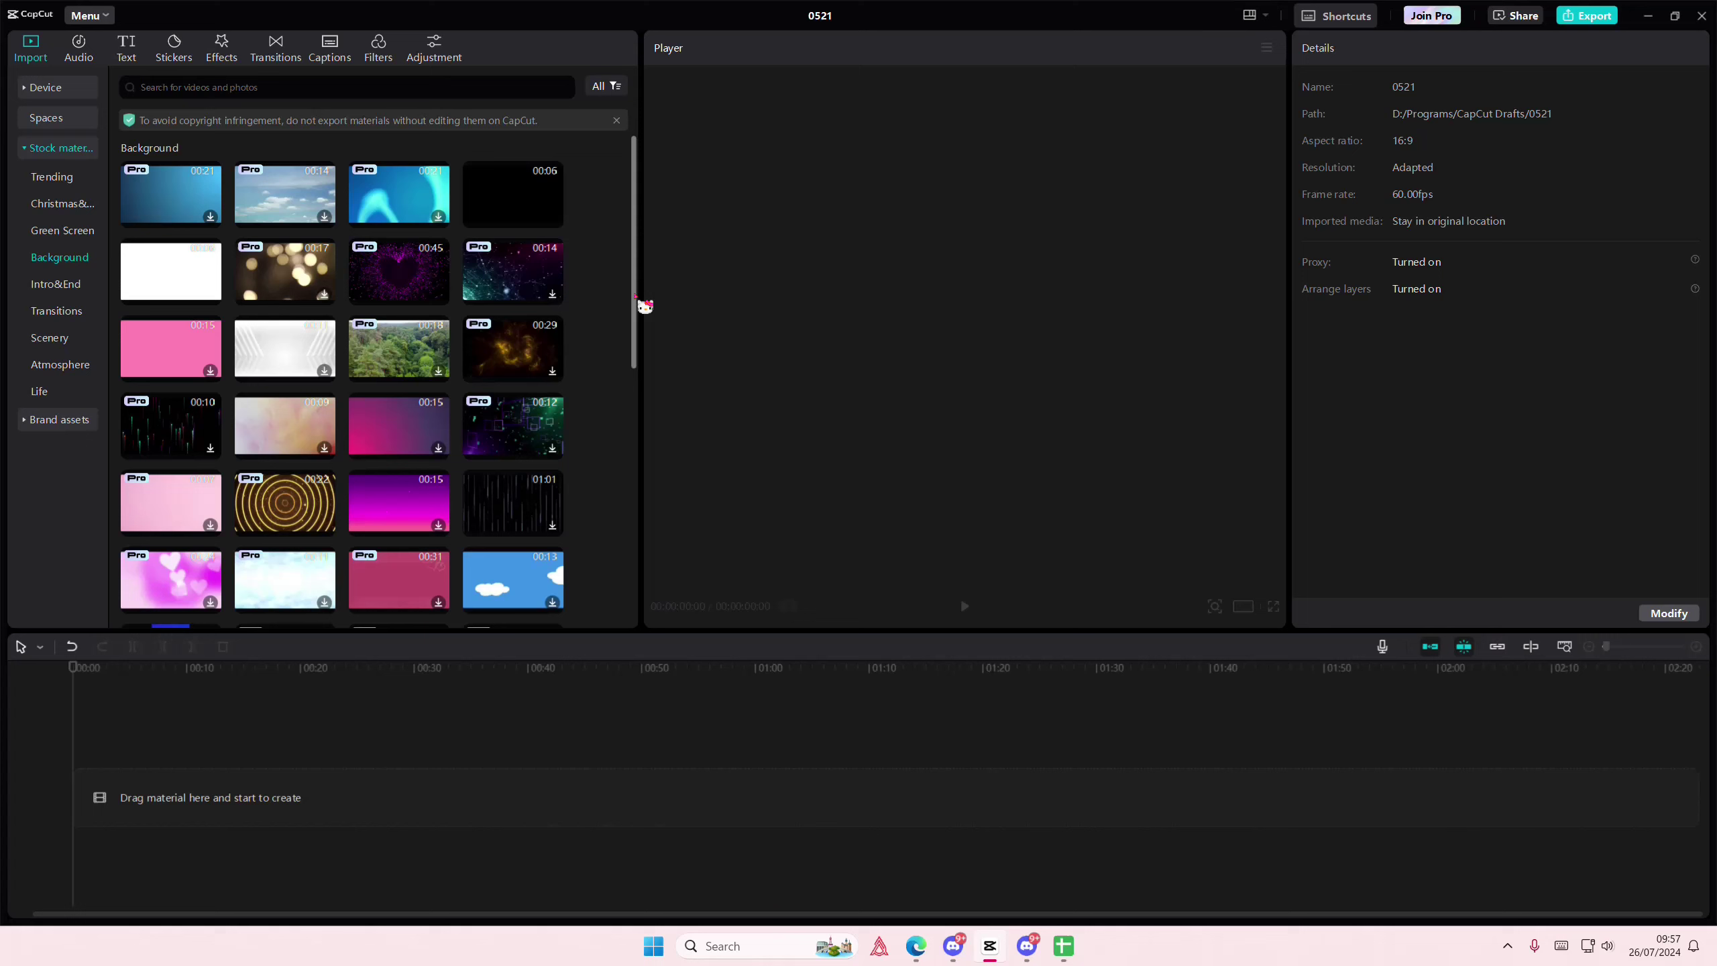
Add the black Background stock clip to the timeline and freeze it into a still frame
{"action": "left_click_drag", "start_coordinate": [529, 208], "coordinate": [134, 751]}
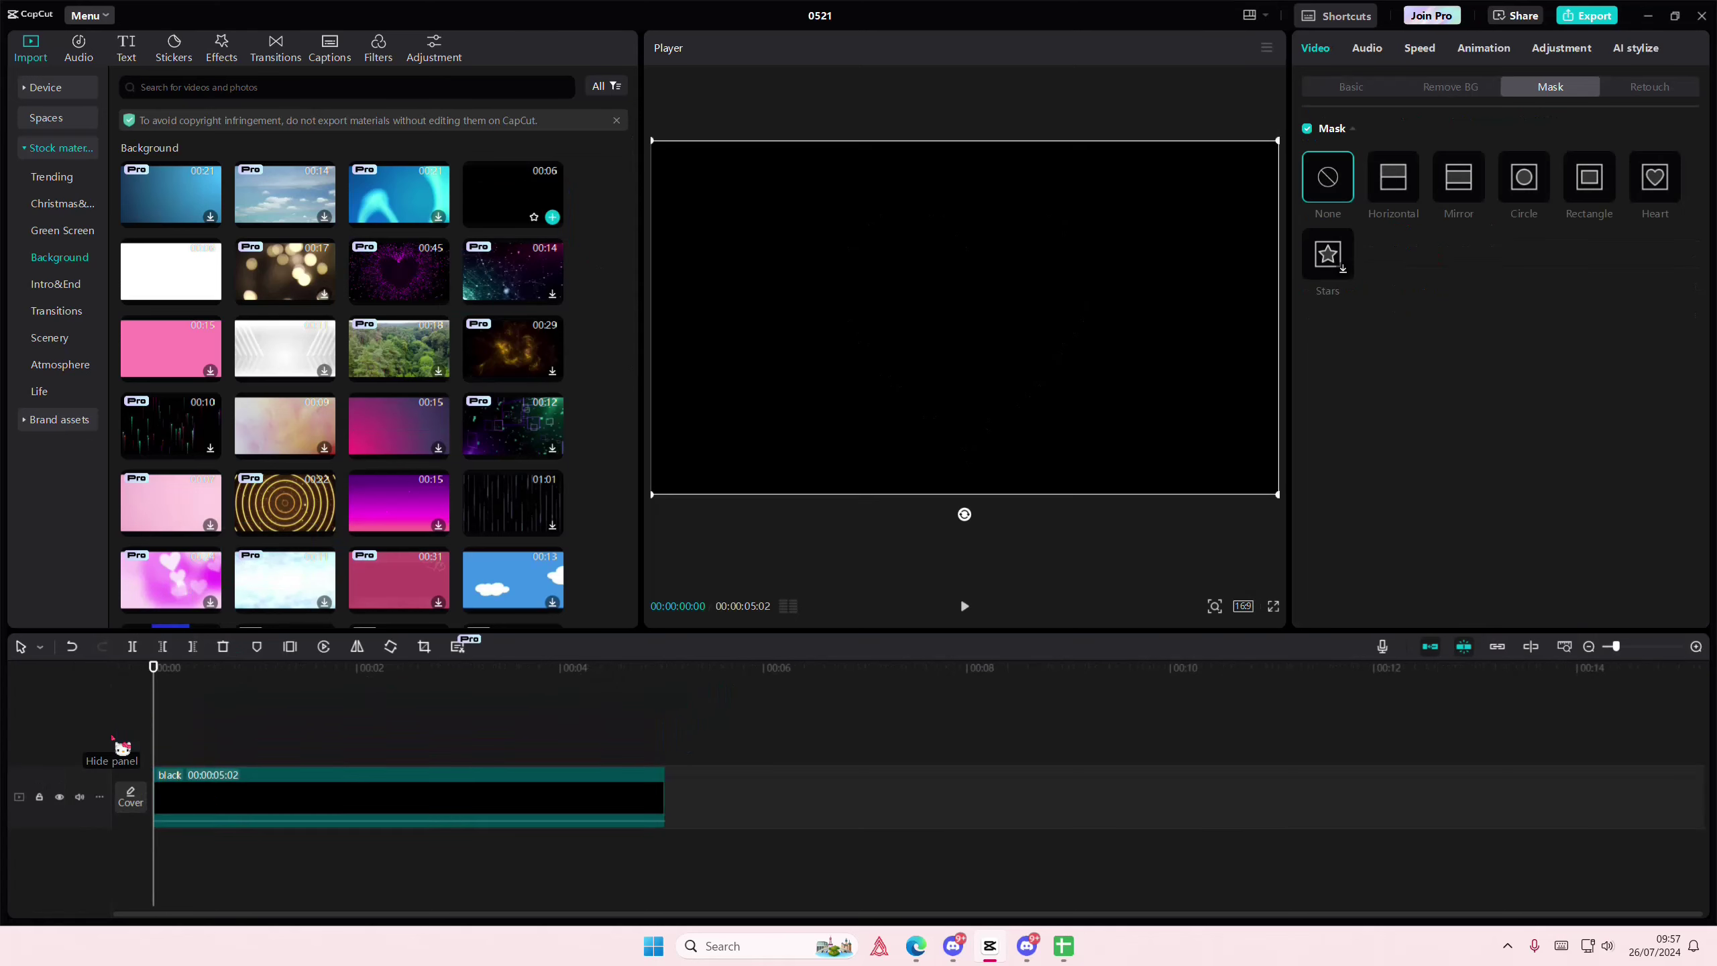
{"action": "left_click", "coordinate": [1355, 89]}
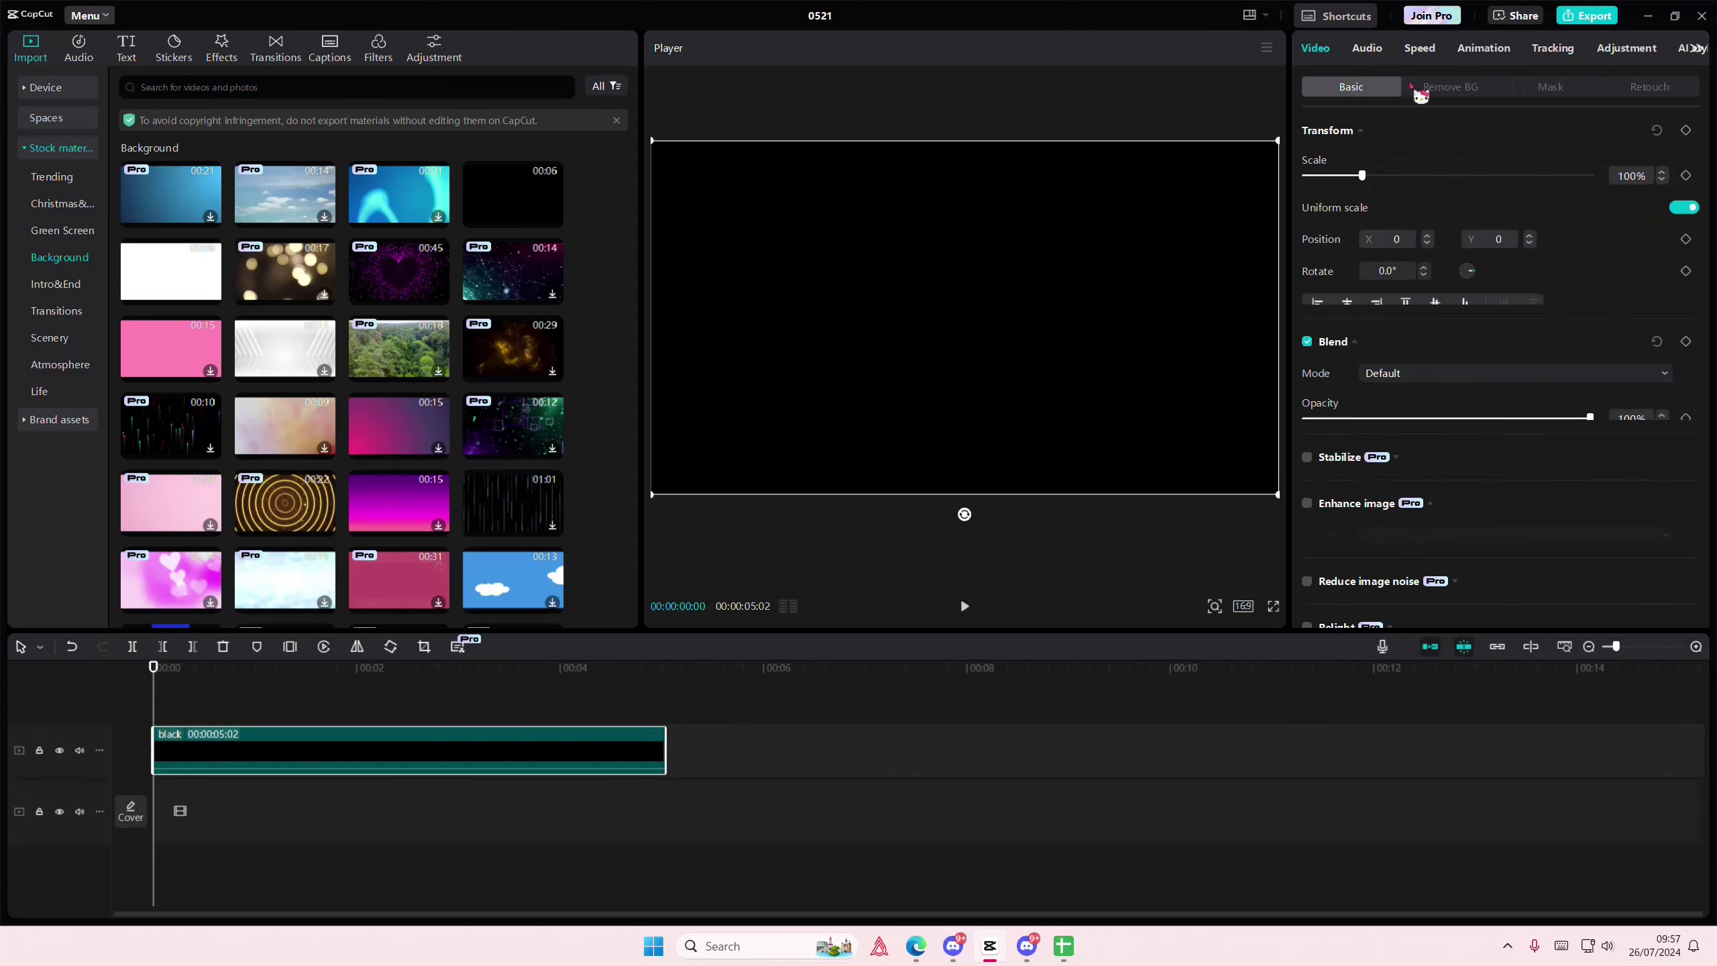
{"action": "left_click", "coordinate": [1555, 89]}
{"action": "right_click", "coordinate": [645, 740]}
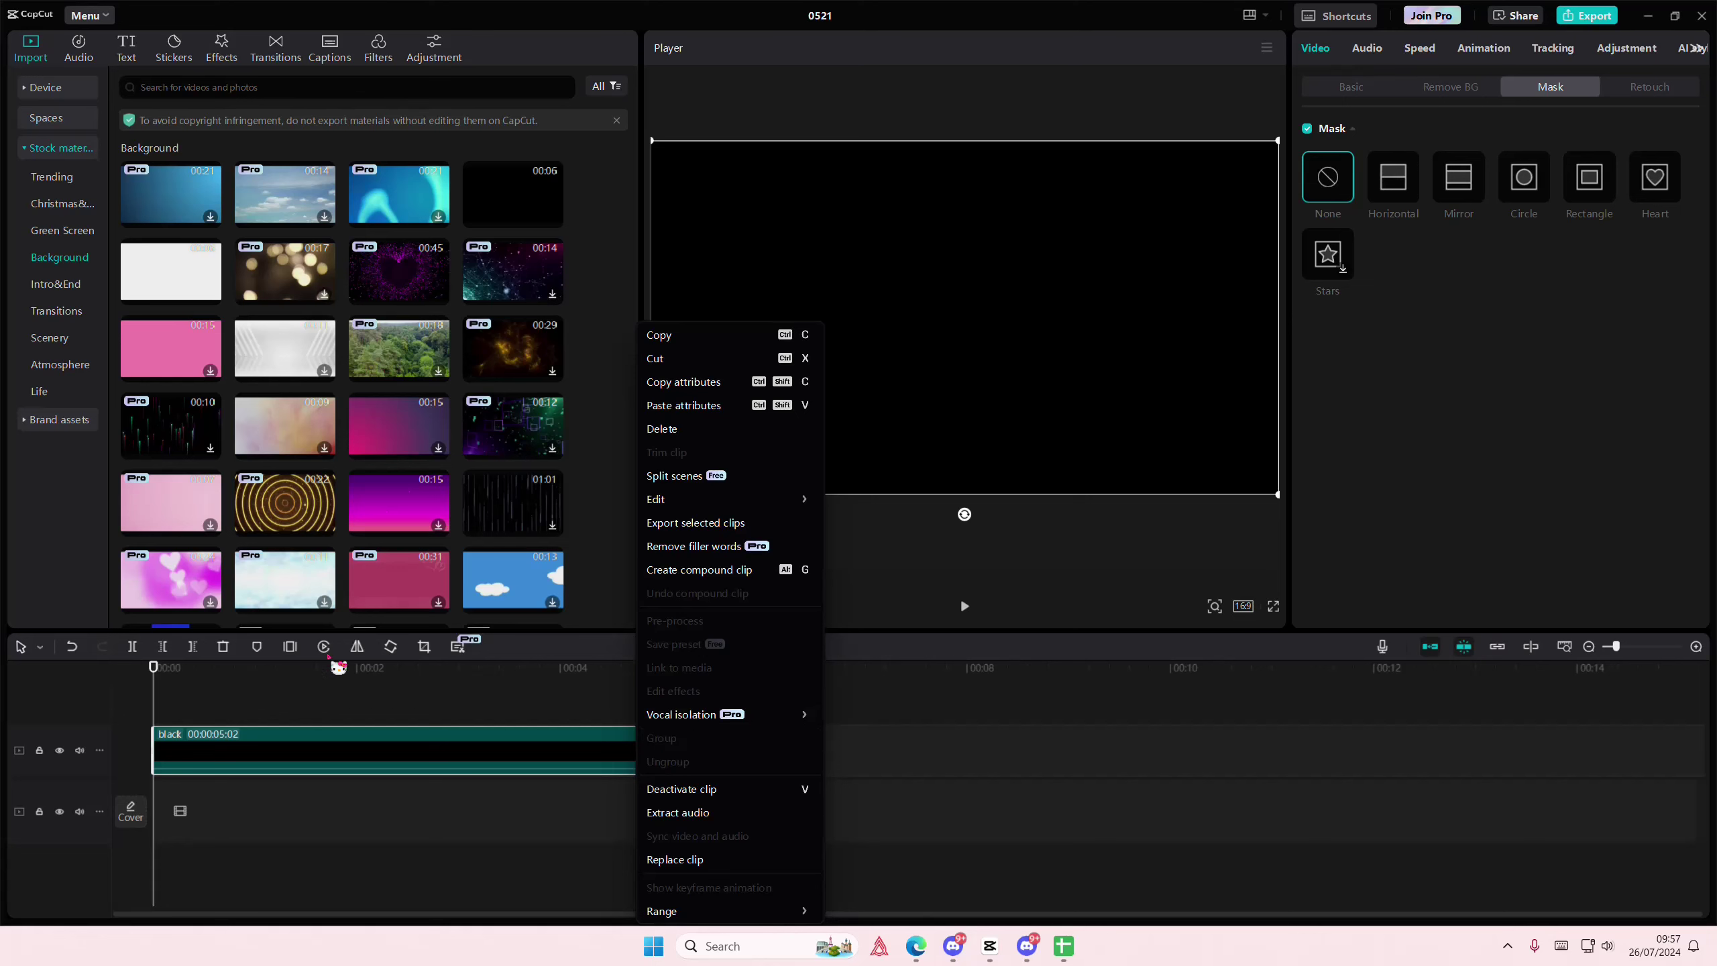
{"action": "left_click", "coordinate": [297, 656]}
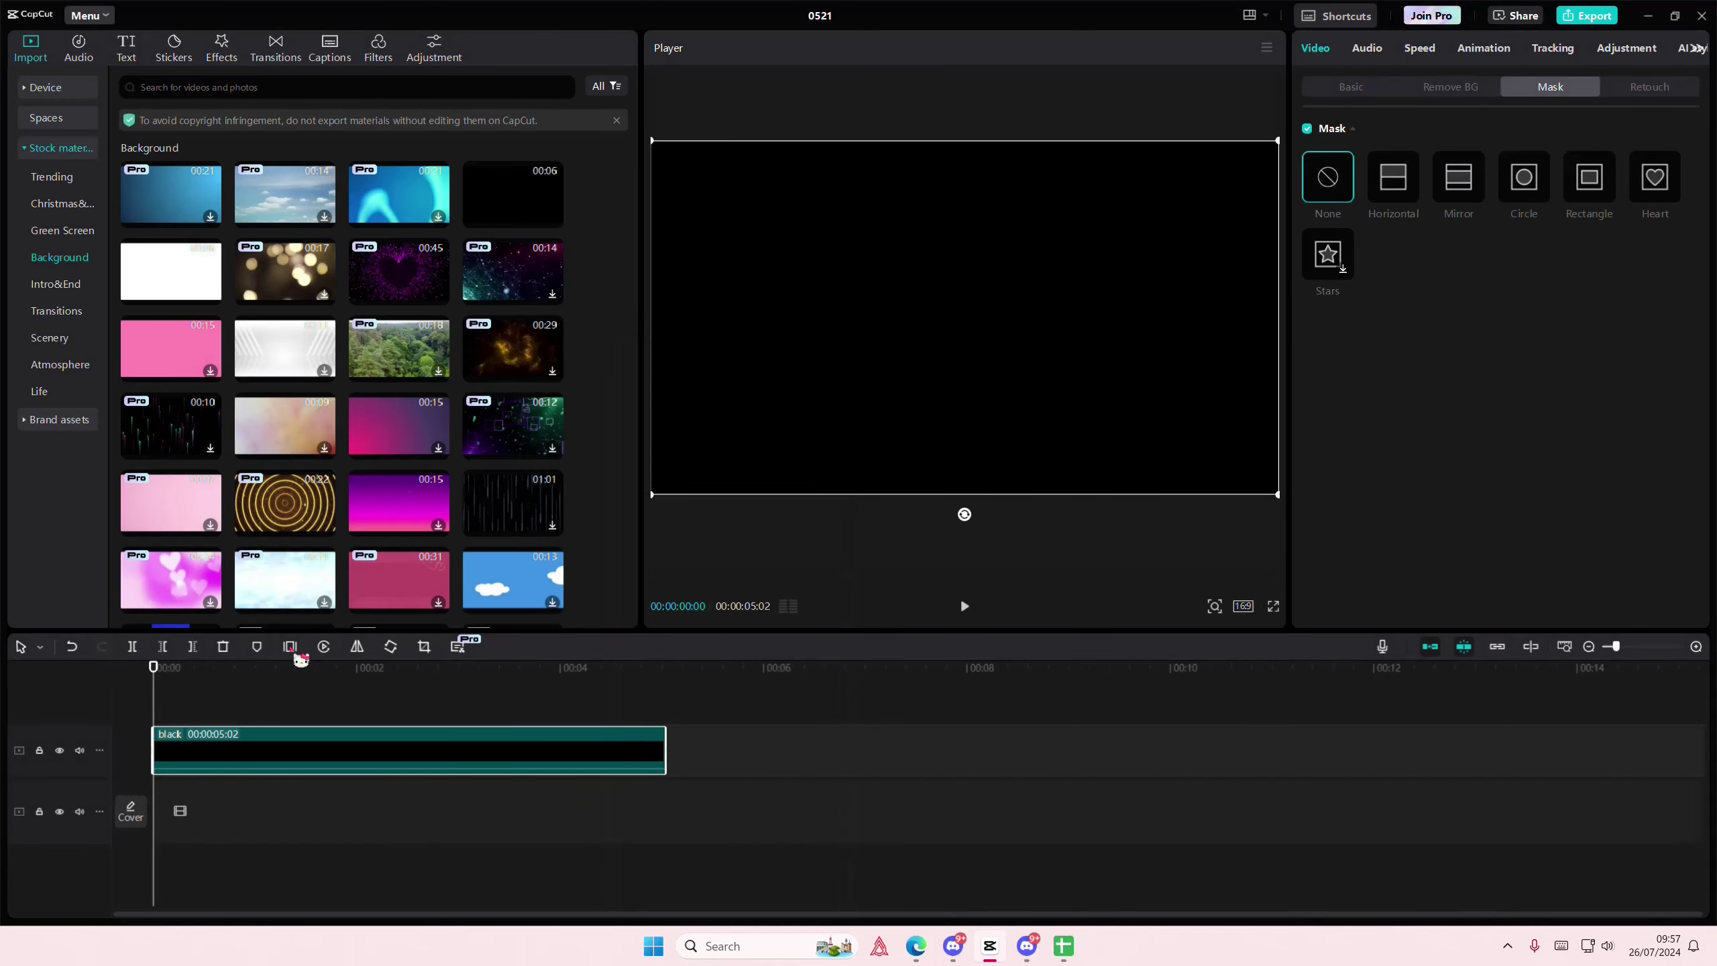
{"action": "left_click", "coordinate": [474, 754]}
{"action": "key", "text": "Delete"}
Extend the frozen black clip to about 14 seconds and place Summer landscape beneath it
{"action": "left_click_drag", "start_coordinate": [471, 747], "coordinate": [1616, 711]}
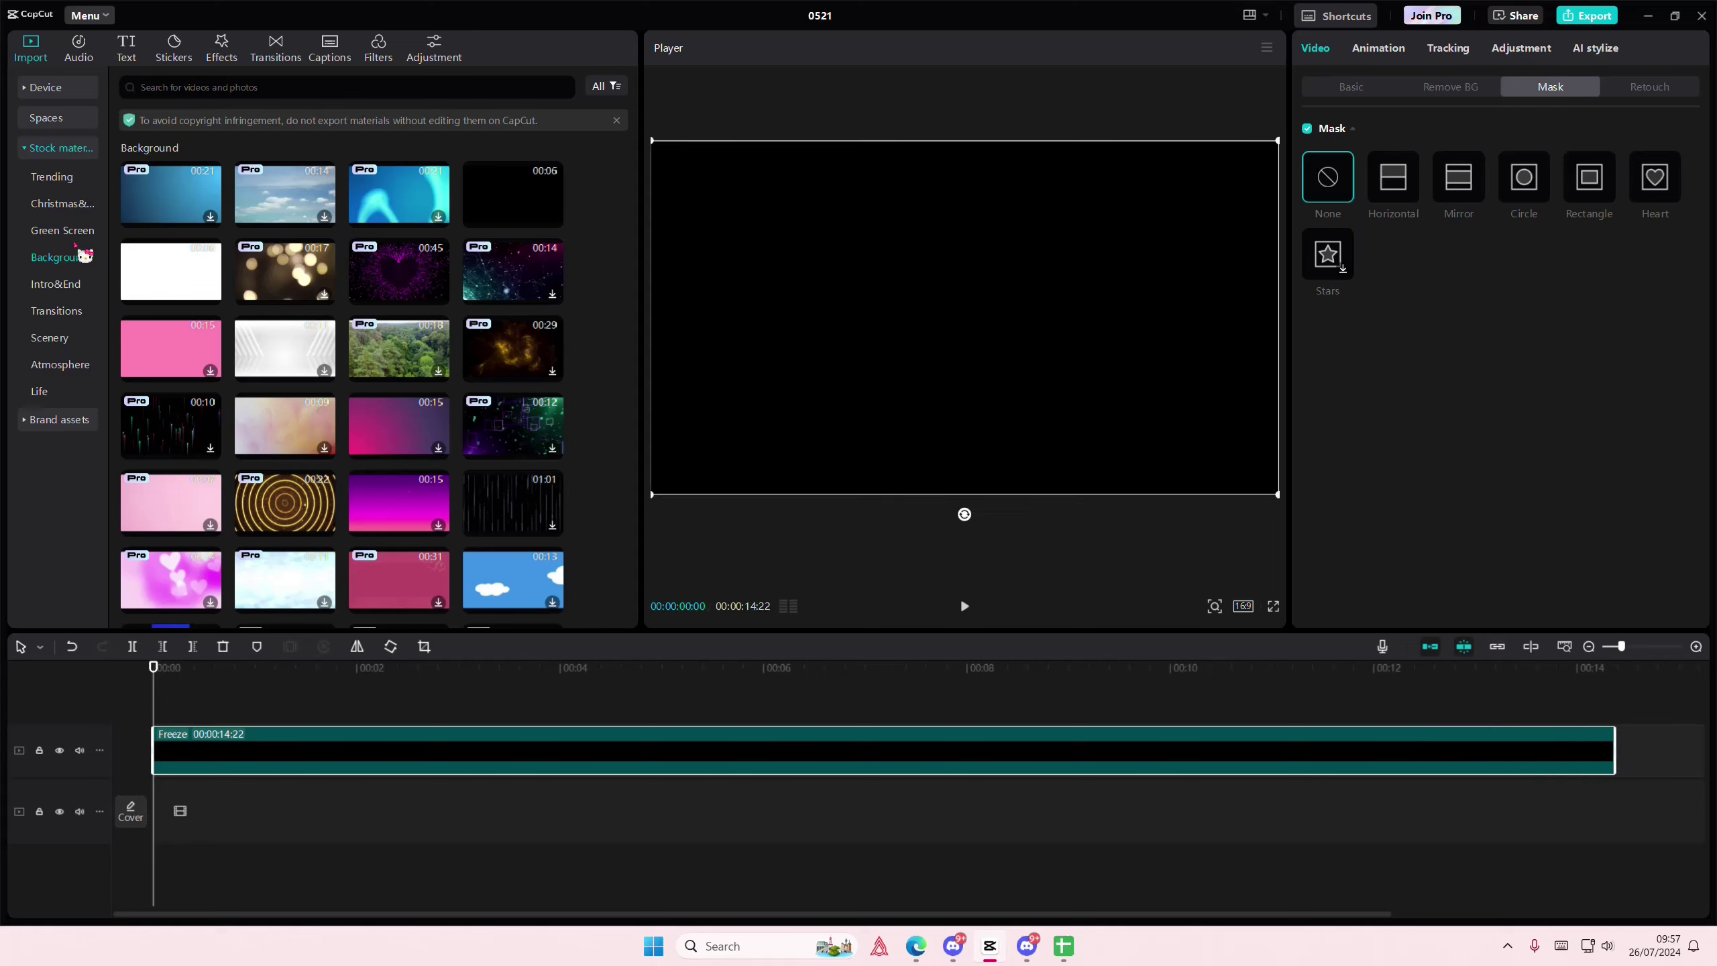
{"action": "left_click", "coordinate": [61, 344]}
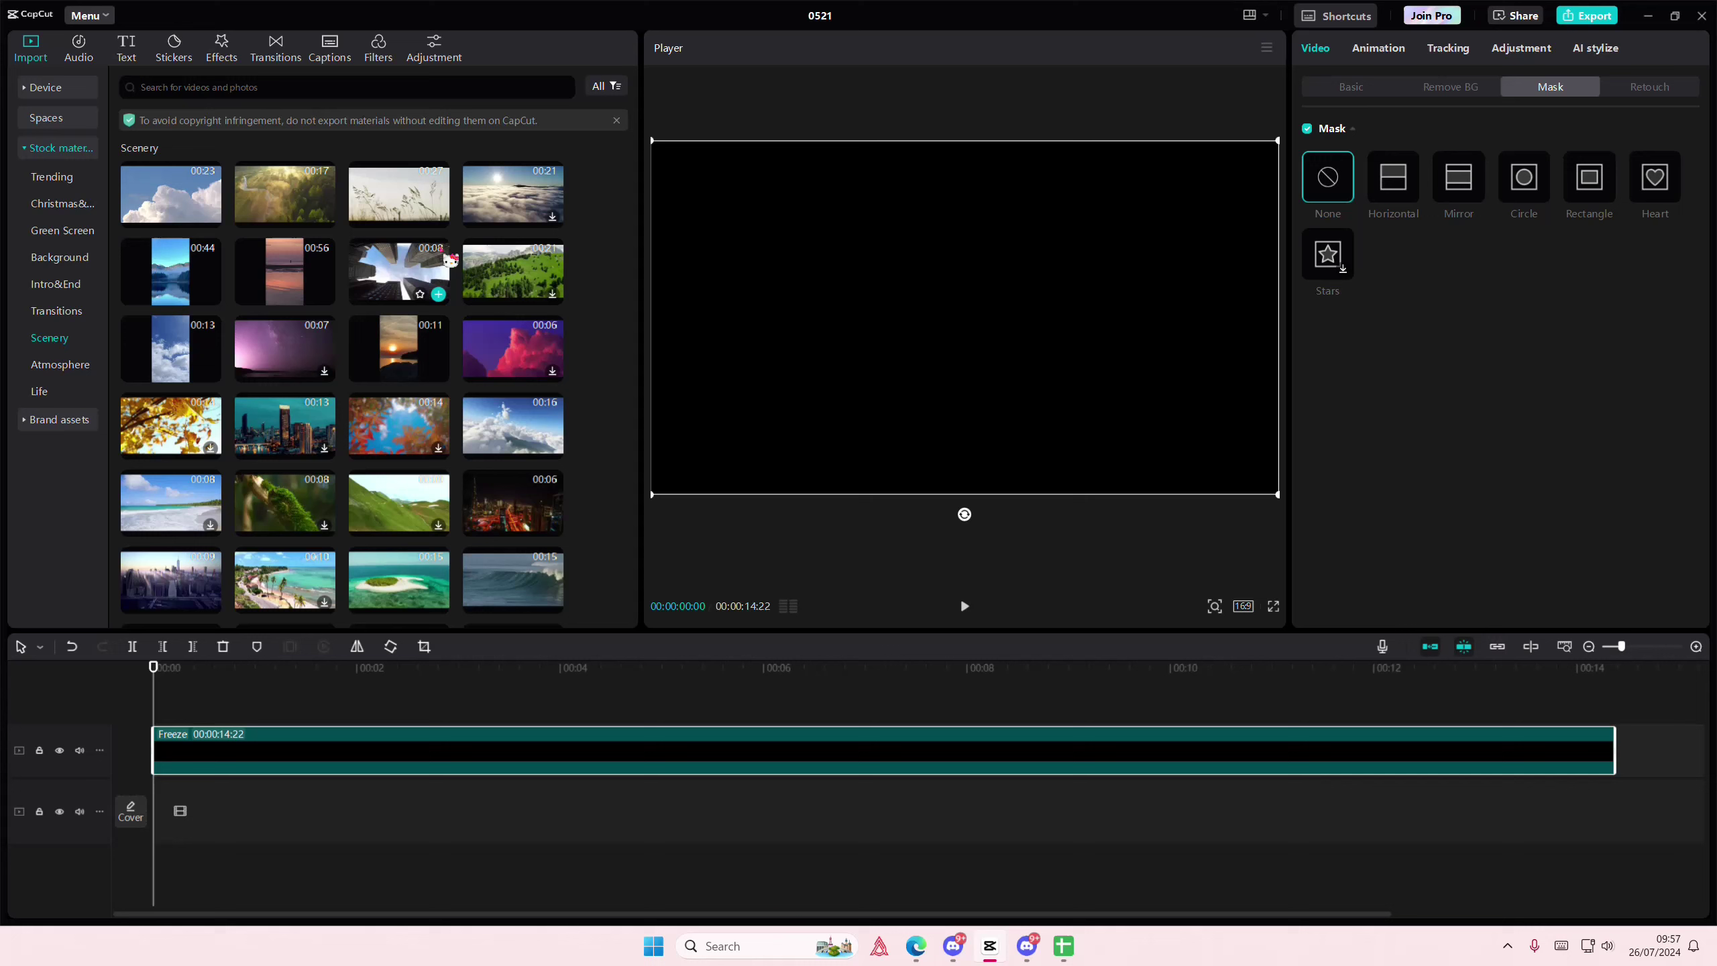
{"action": "left_click_drag", "start_coordinate": [293, 210], "coordinate": [119, 818]}
{"action": "left_click", "coordinate": [307, 724]}
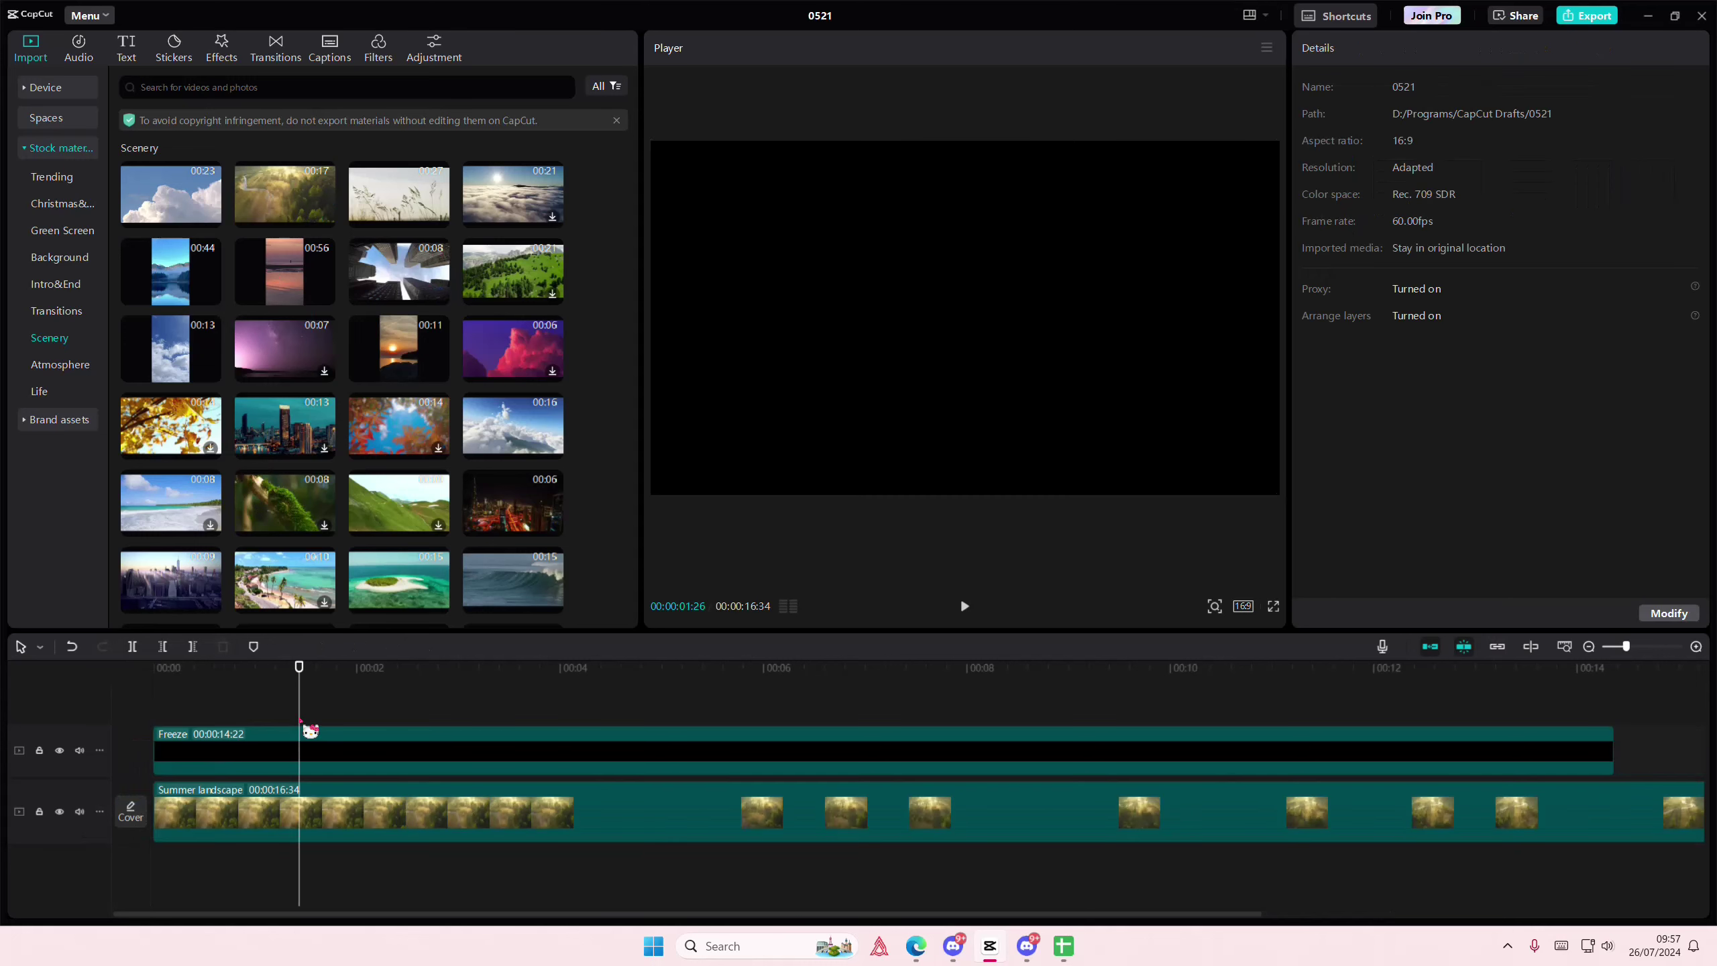
{"action": "left_click", "coordinate": [228, 767]}
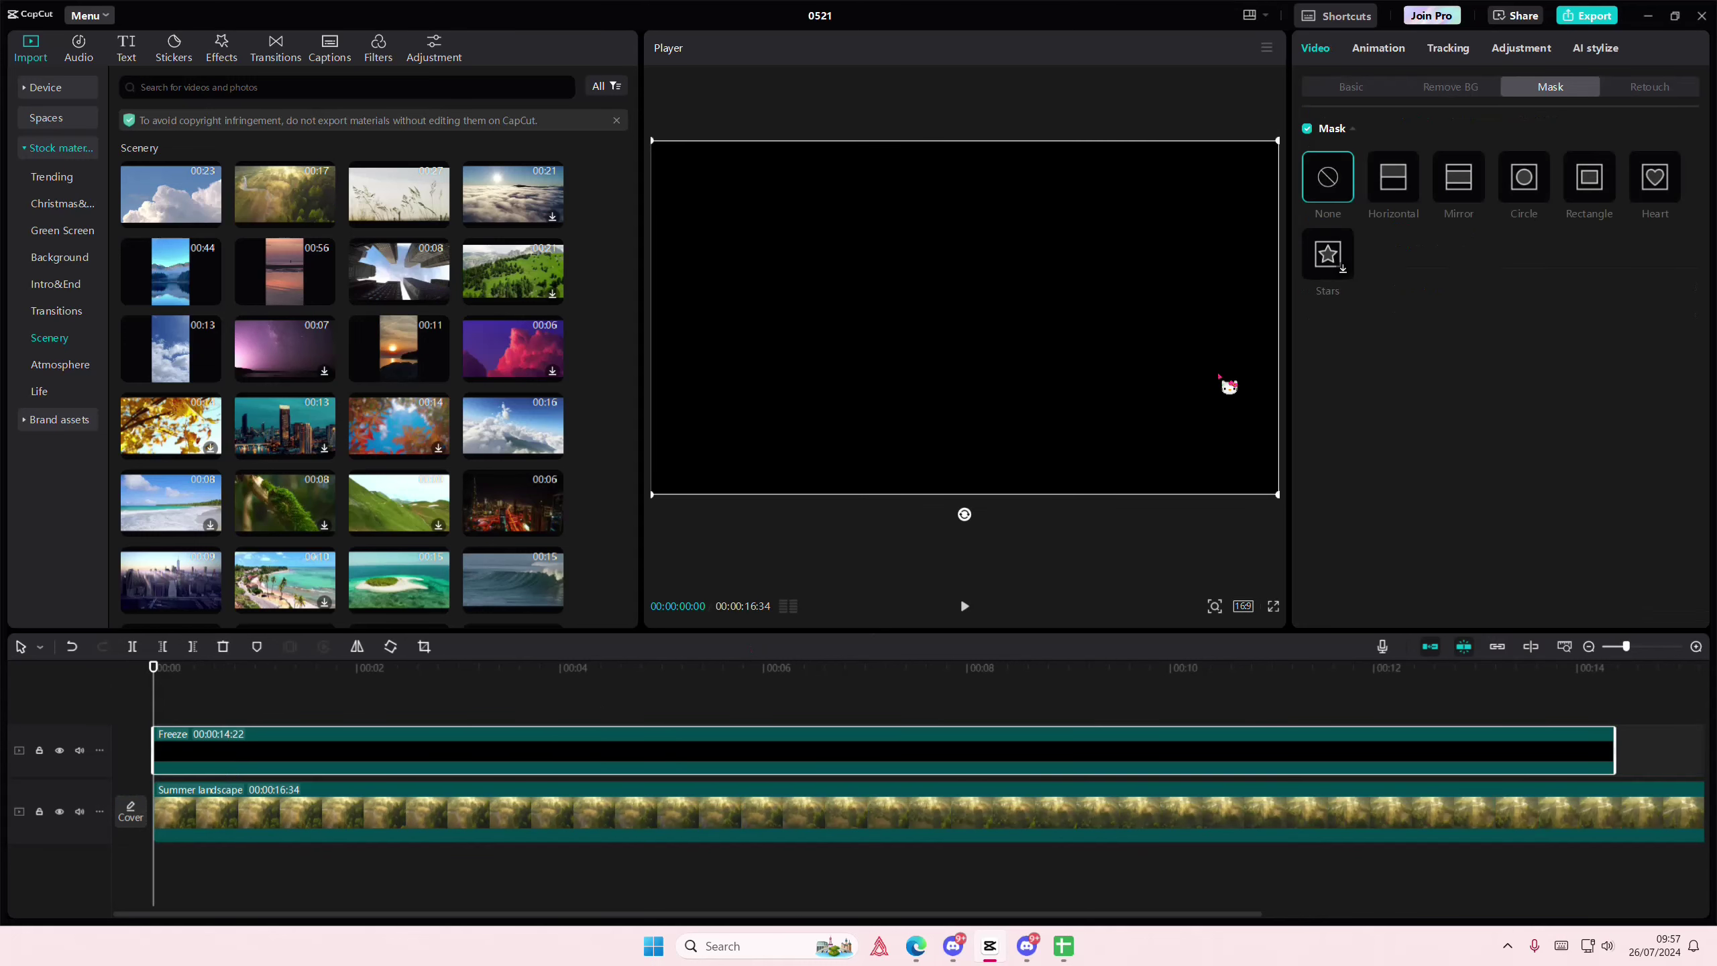
Give the black clip an inverted Circle mask, shrunk, raised and feathered to 11
{"action": "left_click", "coordinate": [1525, 186]}
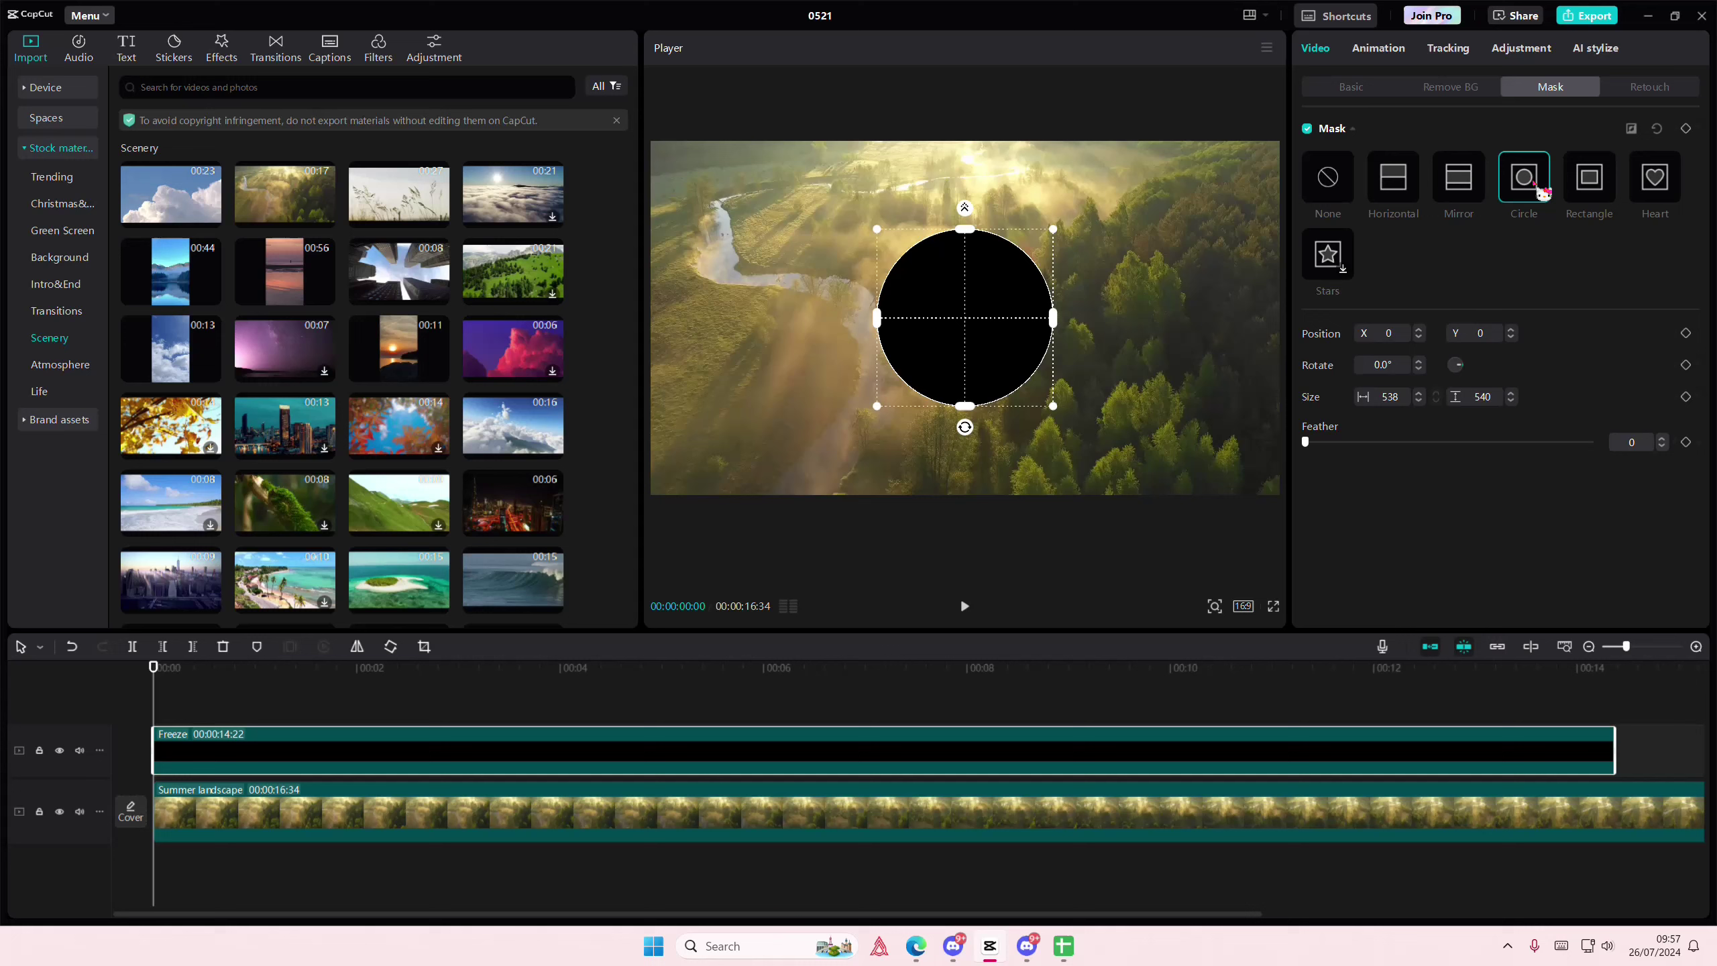
{"action": "left_click", "coordinate": [1633, 133]}
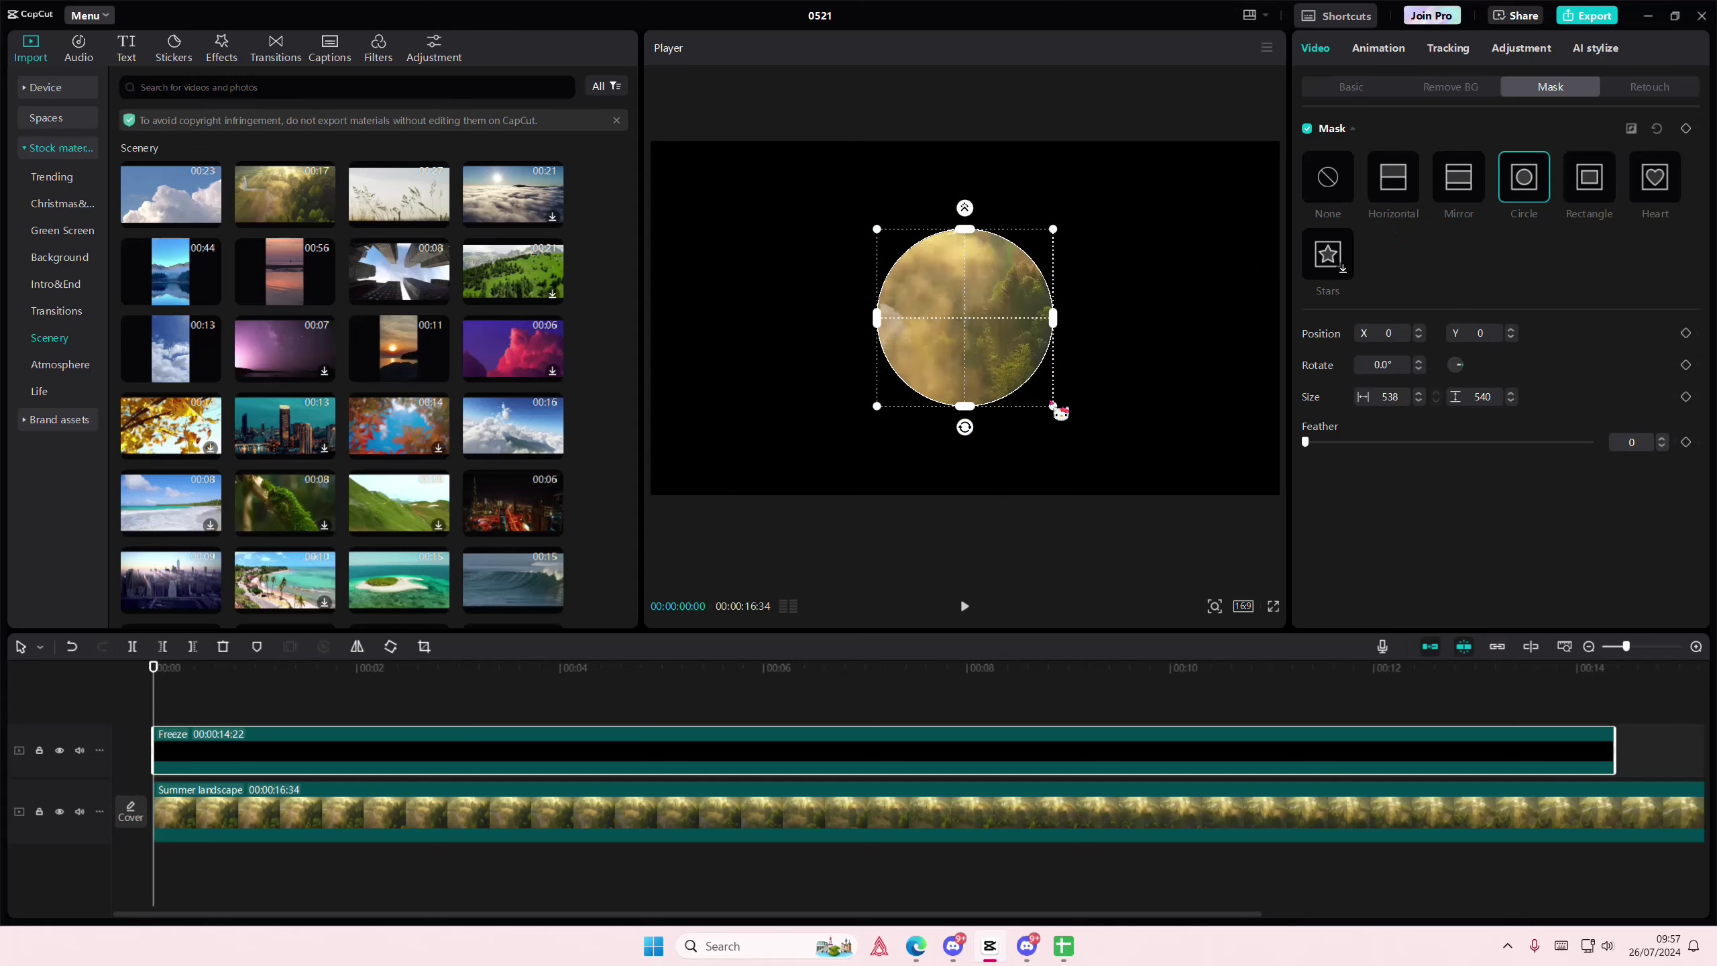
{"action": "mouse_move", "coordinate": [1053, 403]}
{"action": "left_mouse_down"}
{"action": "mouse_move", "coordinate": [990, 306]}
{"action": "mouse_move", "coordinate": [1028, 326]}
{"action": "left_mouse_up"}
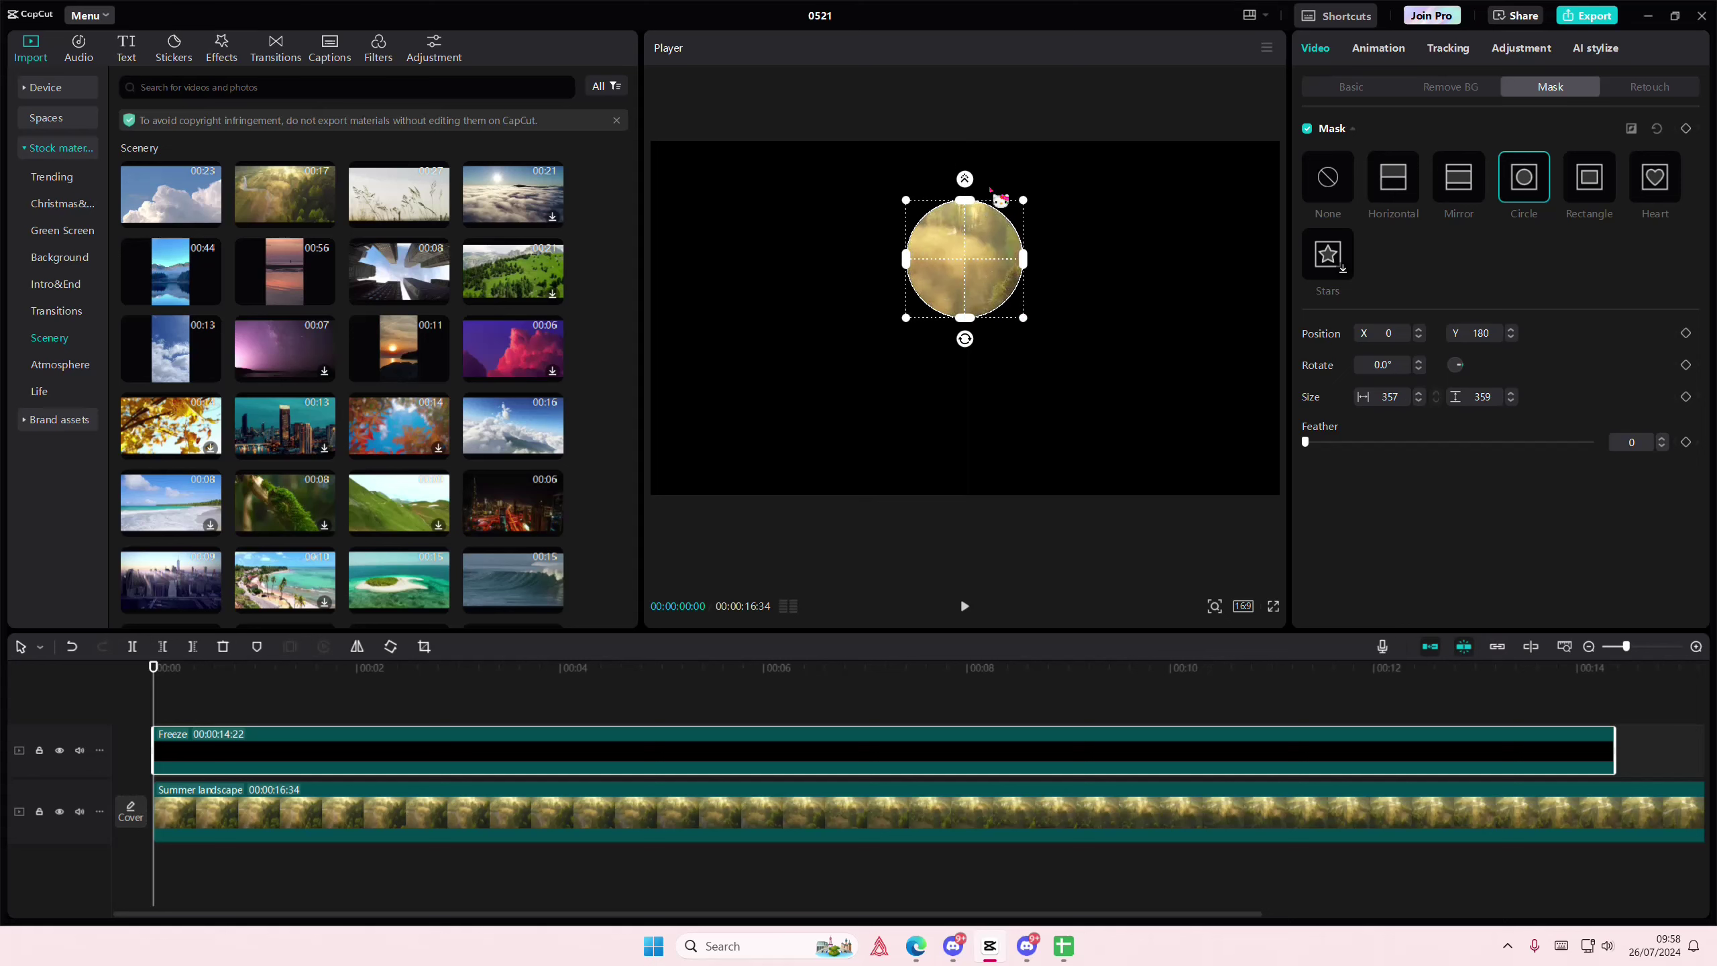
{"action": "left_click_drag", "start_coordinate": [983, 192], "coordinate": [981, 188]}
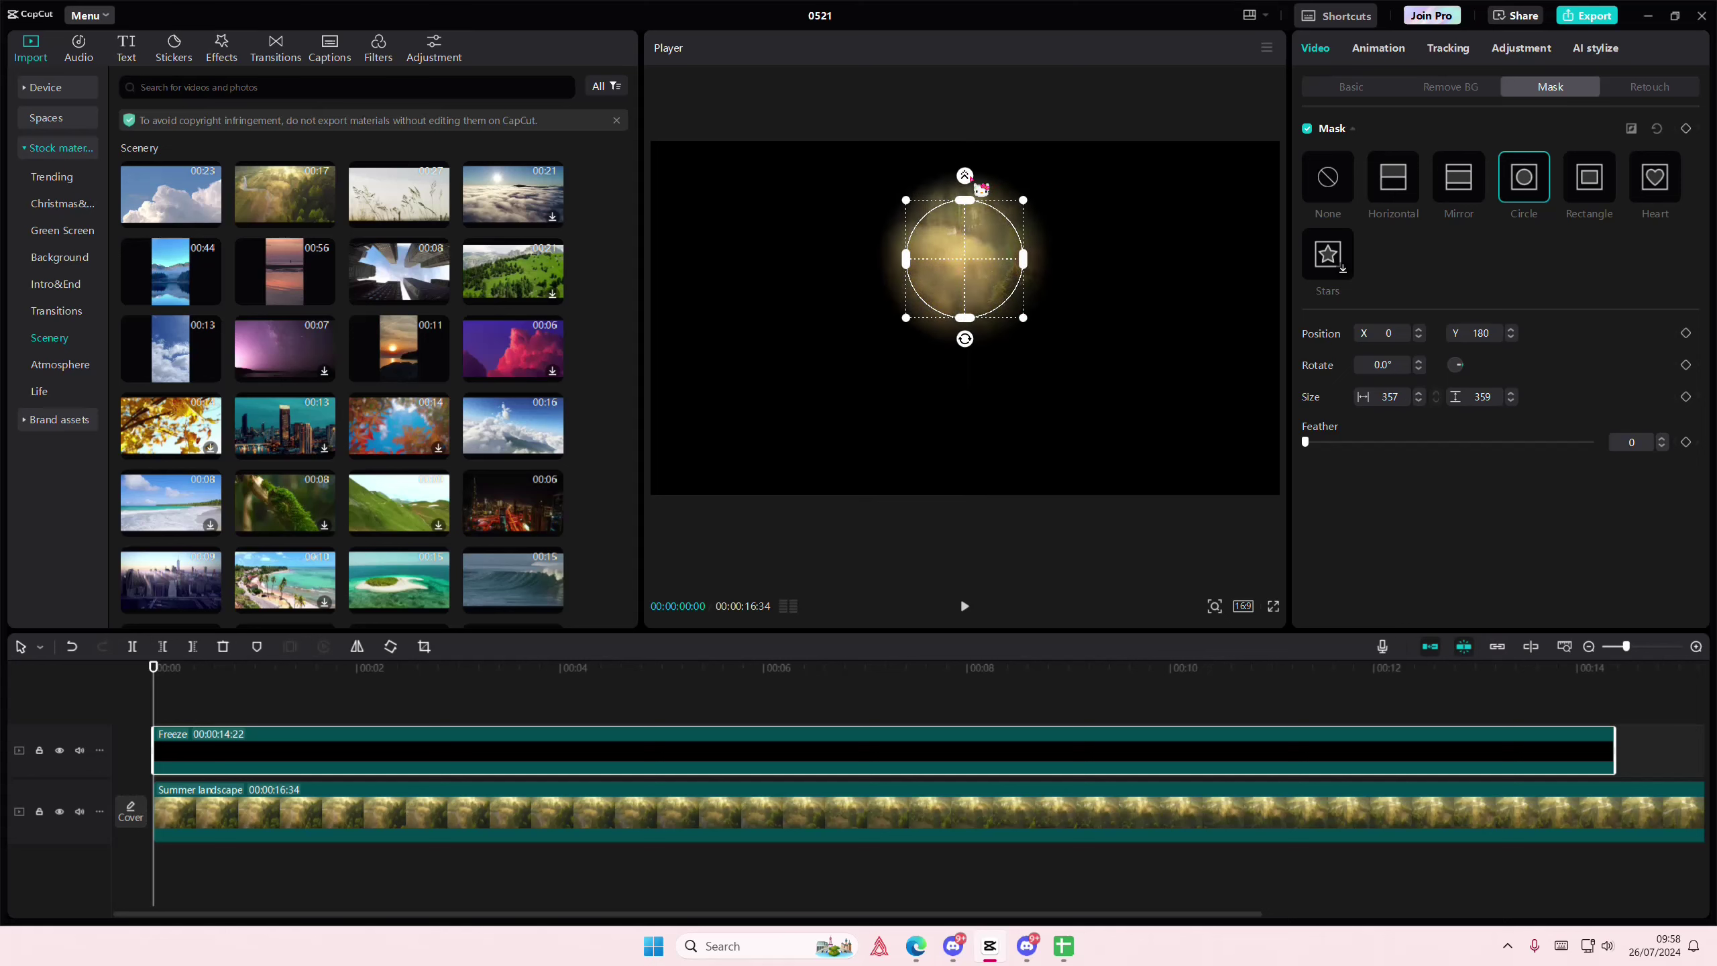
Turn the Freeze clip into a compound clip and add a narrow rectangle mask
{"action": "right_click", "coordinate": [820, 759]}
{"action": "left_click", "coordinate": [906, 551]}
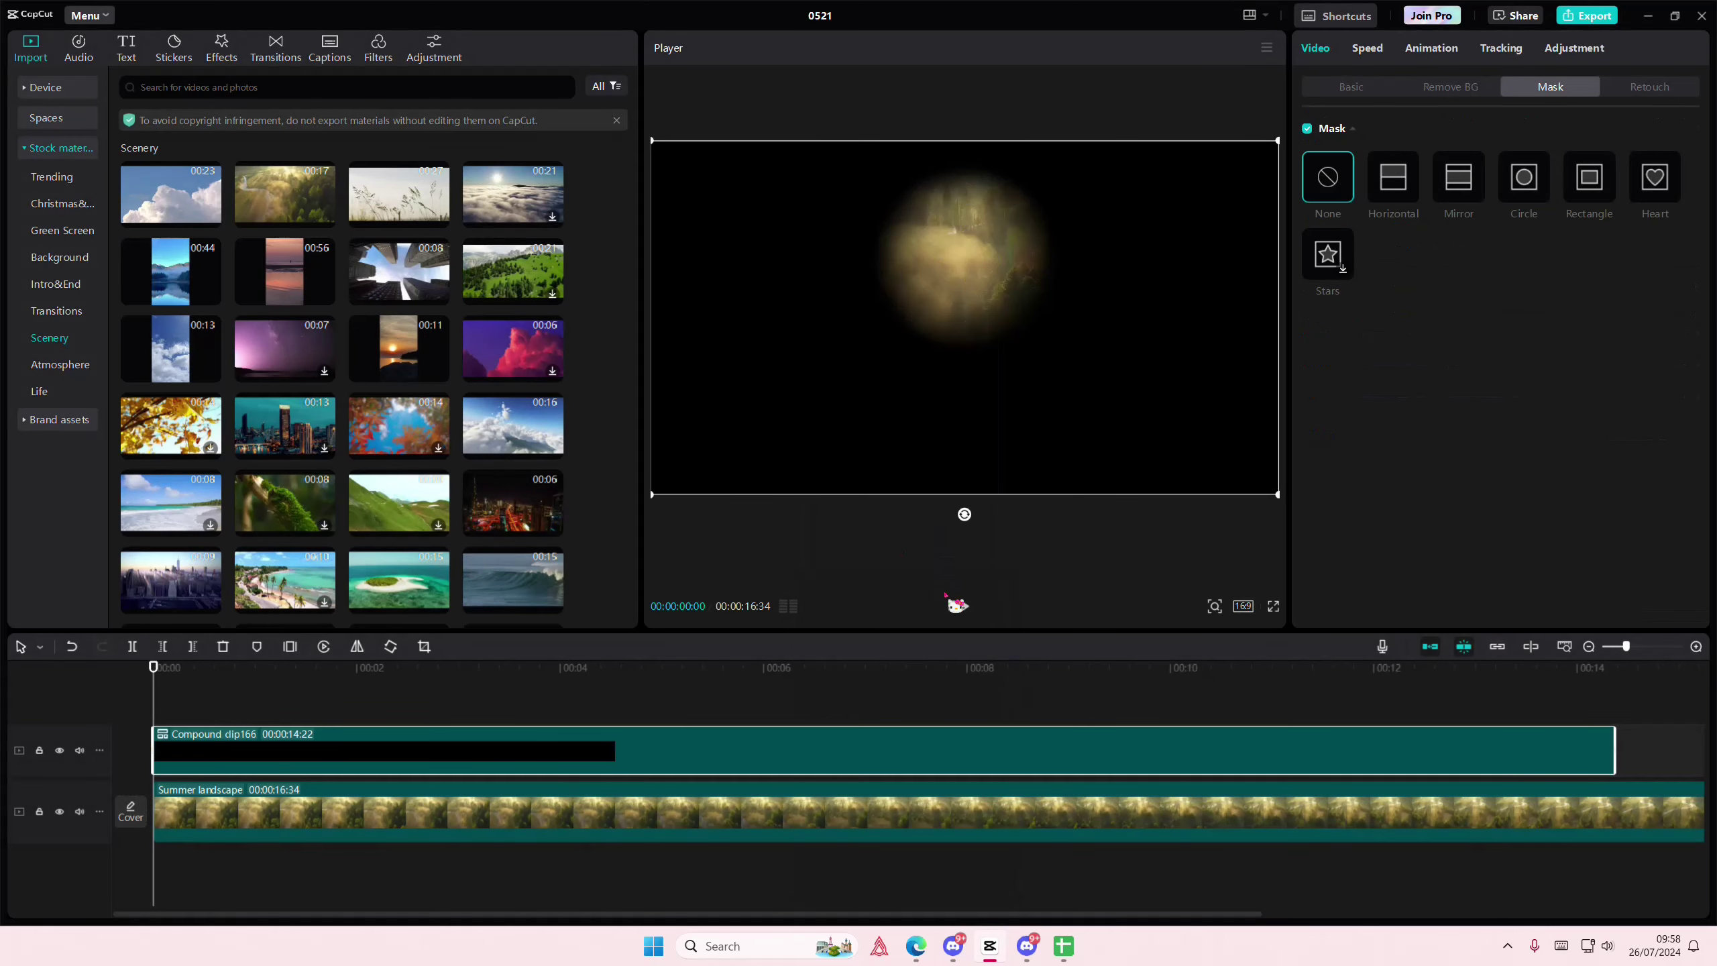
{"action": "left_click", "coordinate": [1585, 201]}
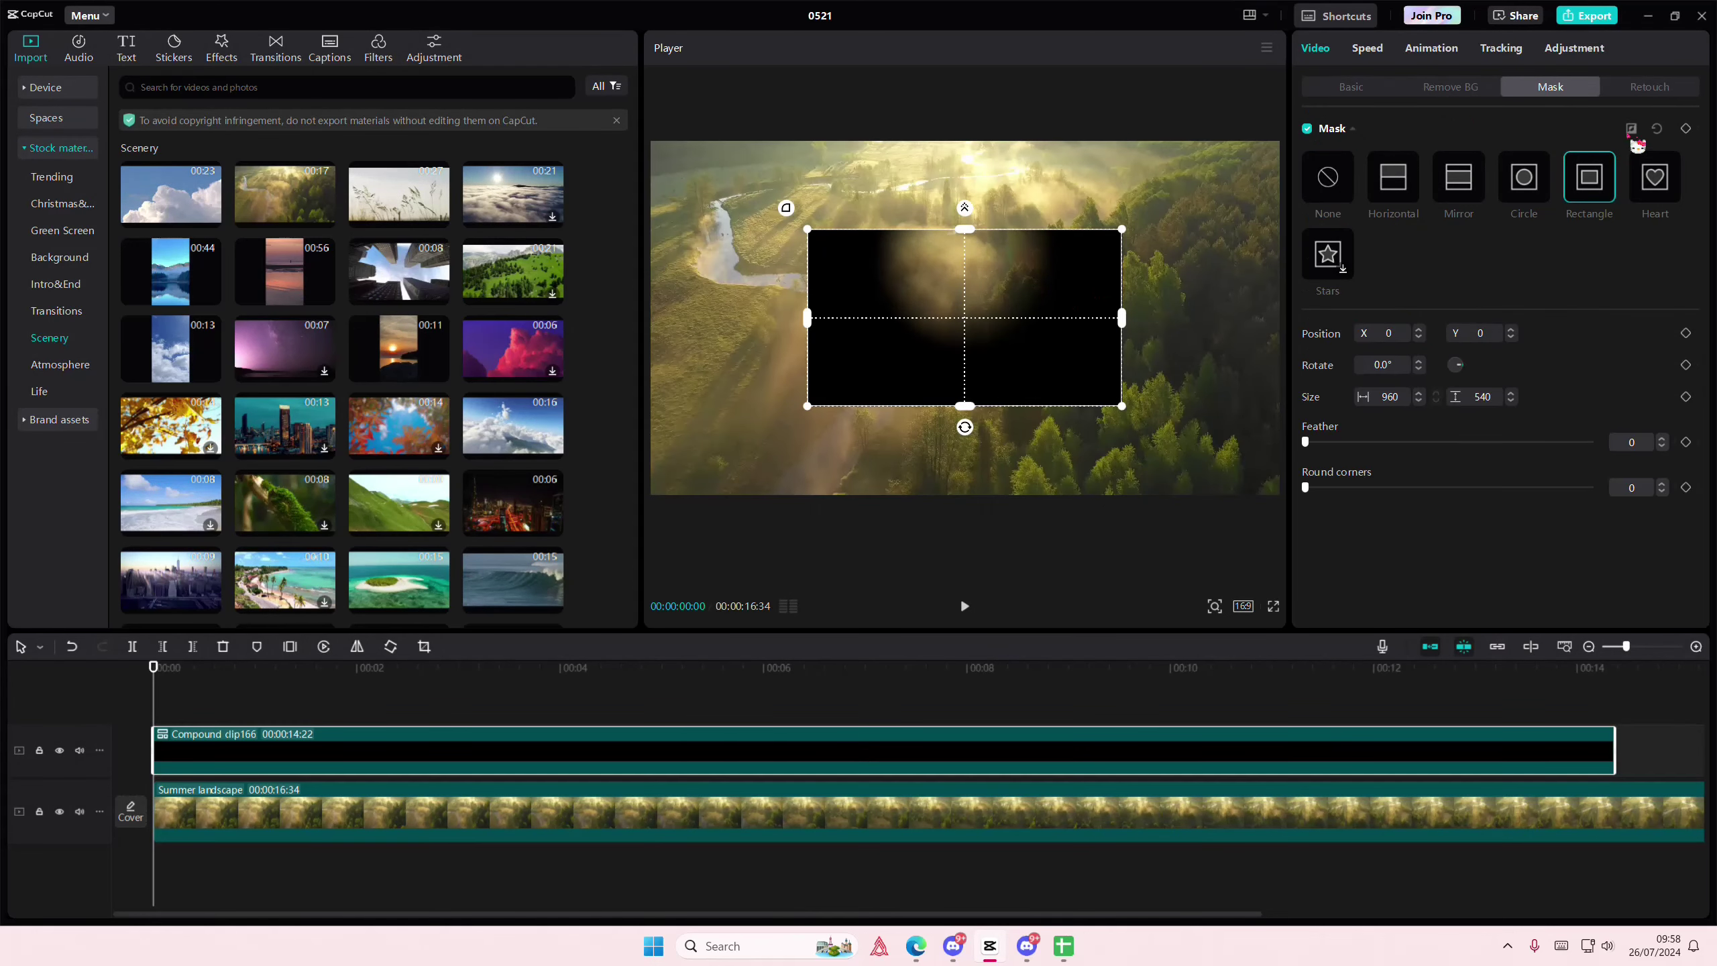
{"action": "mouse_move", "coordinate": [1122, 322]}
{"action": "left_mouse_down"}
{"action": "mouse_move", "coordinate": [993, 347]}
{"action": "mouse_move", "coordinate": [1013, 389]}
{"action": "left_mouse_up"}
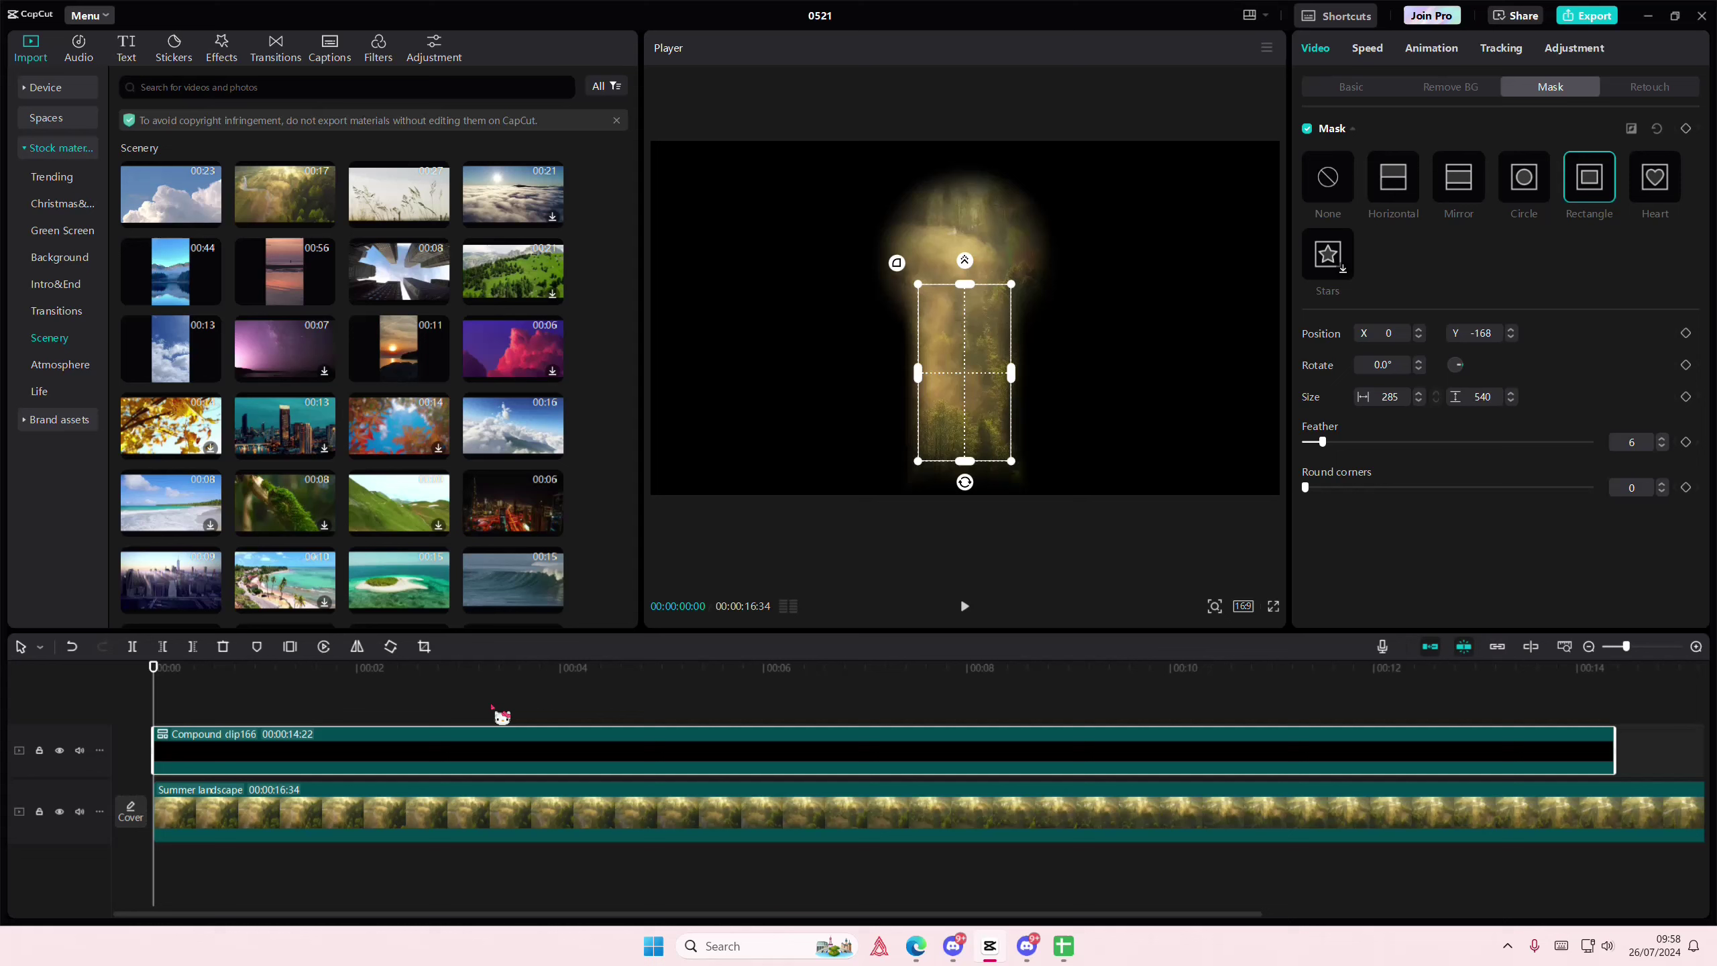
Preview the keyhole shape at around one and five seconds, reselecting the compound clip
{"action": "left_click", "coordinate": [443, 717]}
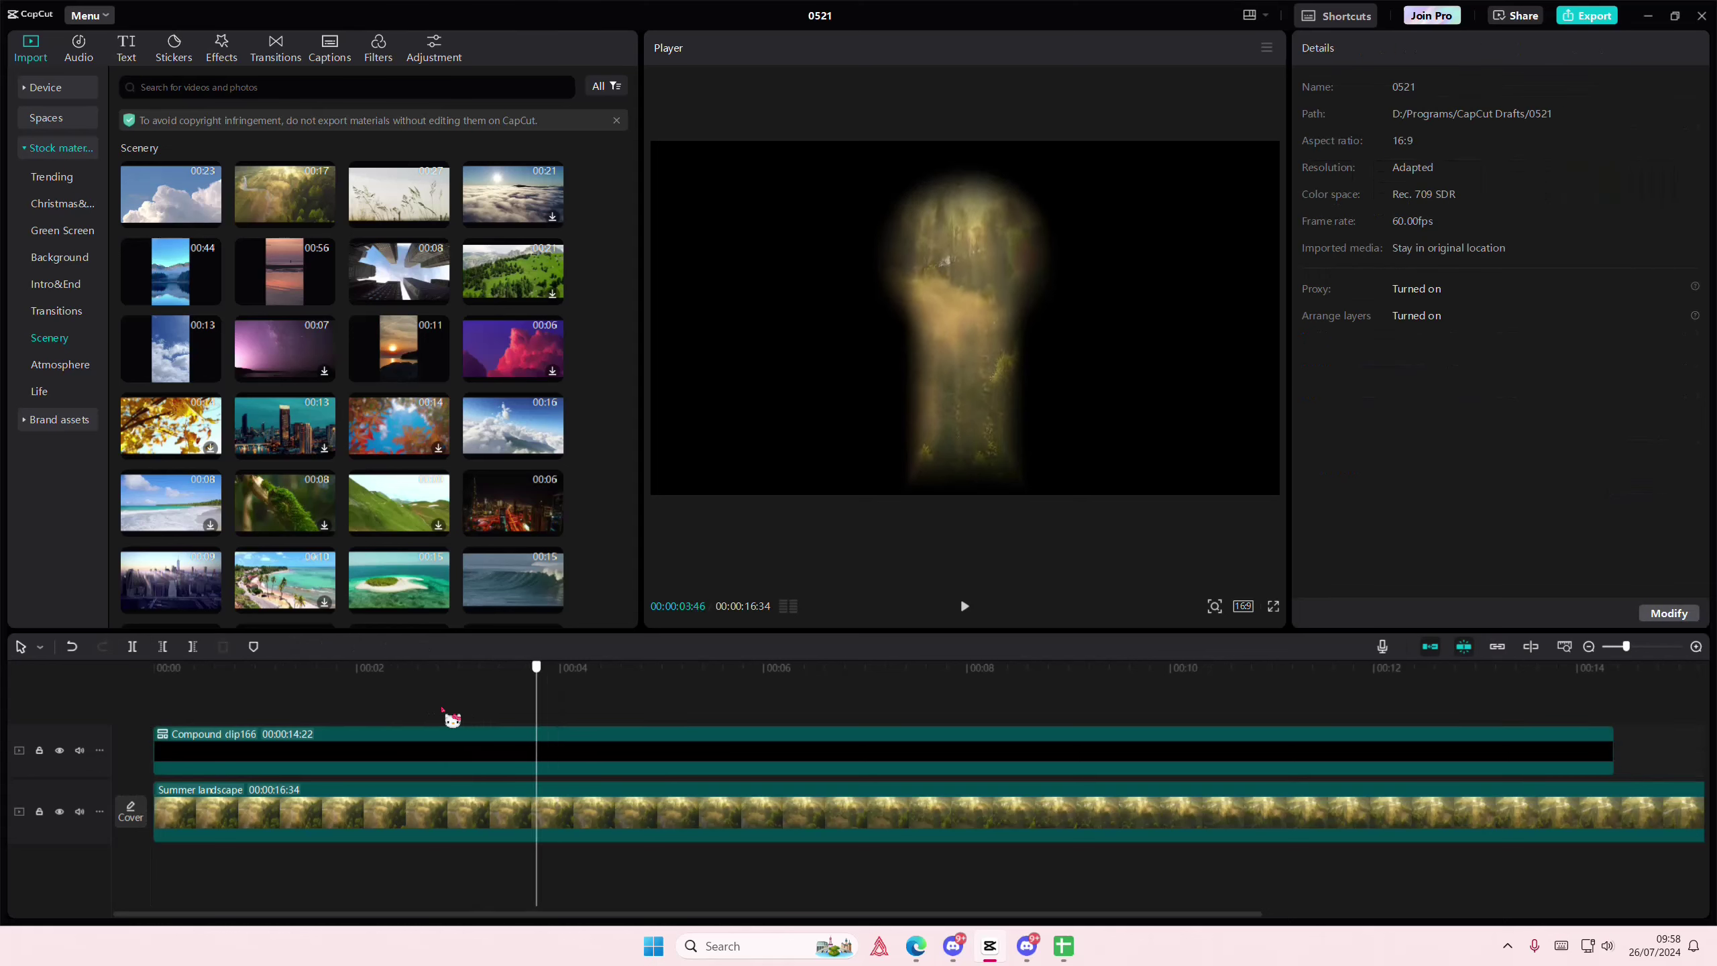
{"action": "left_click_drag", "start_coordinate": [452, 719], "coordinate": [268, 714]}
{"action": "left_click", "coordinate": [580, 752]}
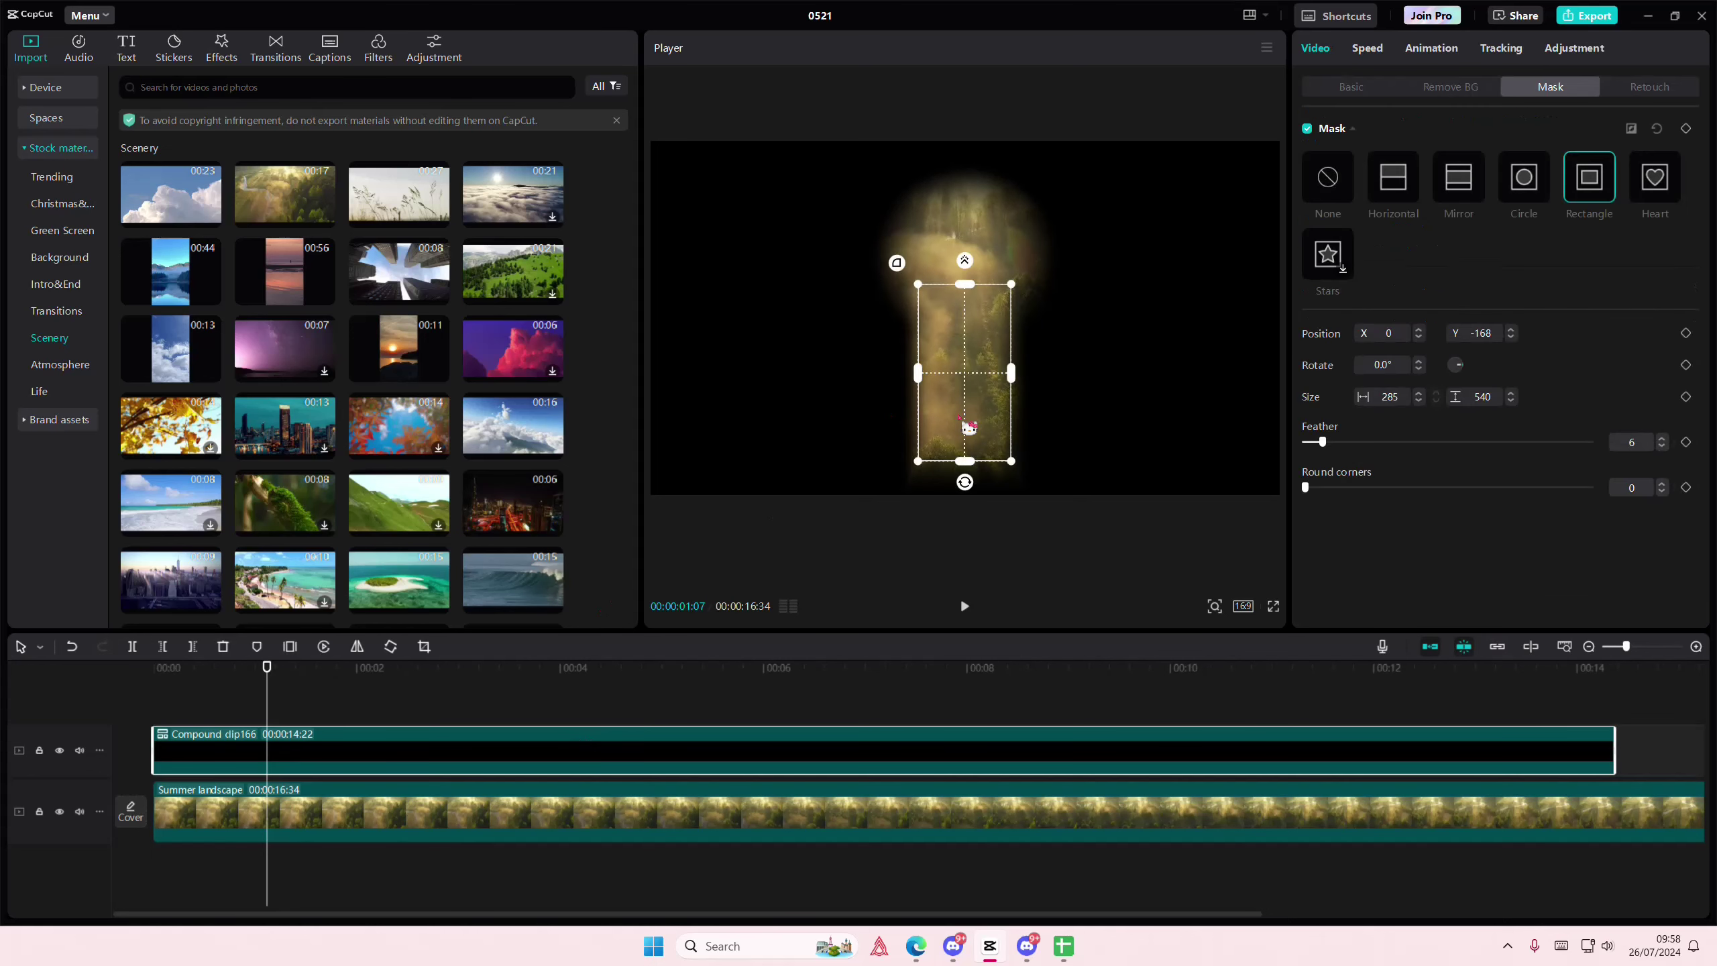
{"action": "left_click", "coordinate": [688, 714]}
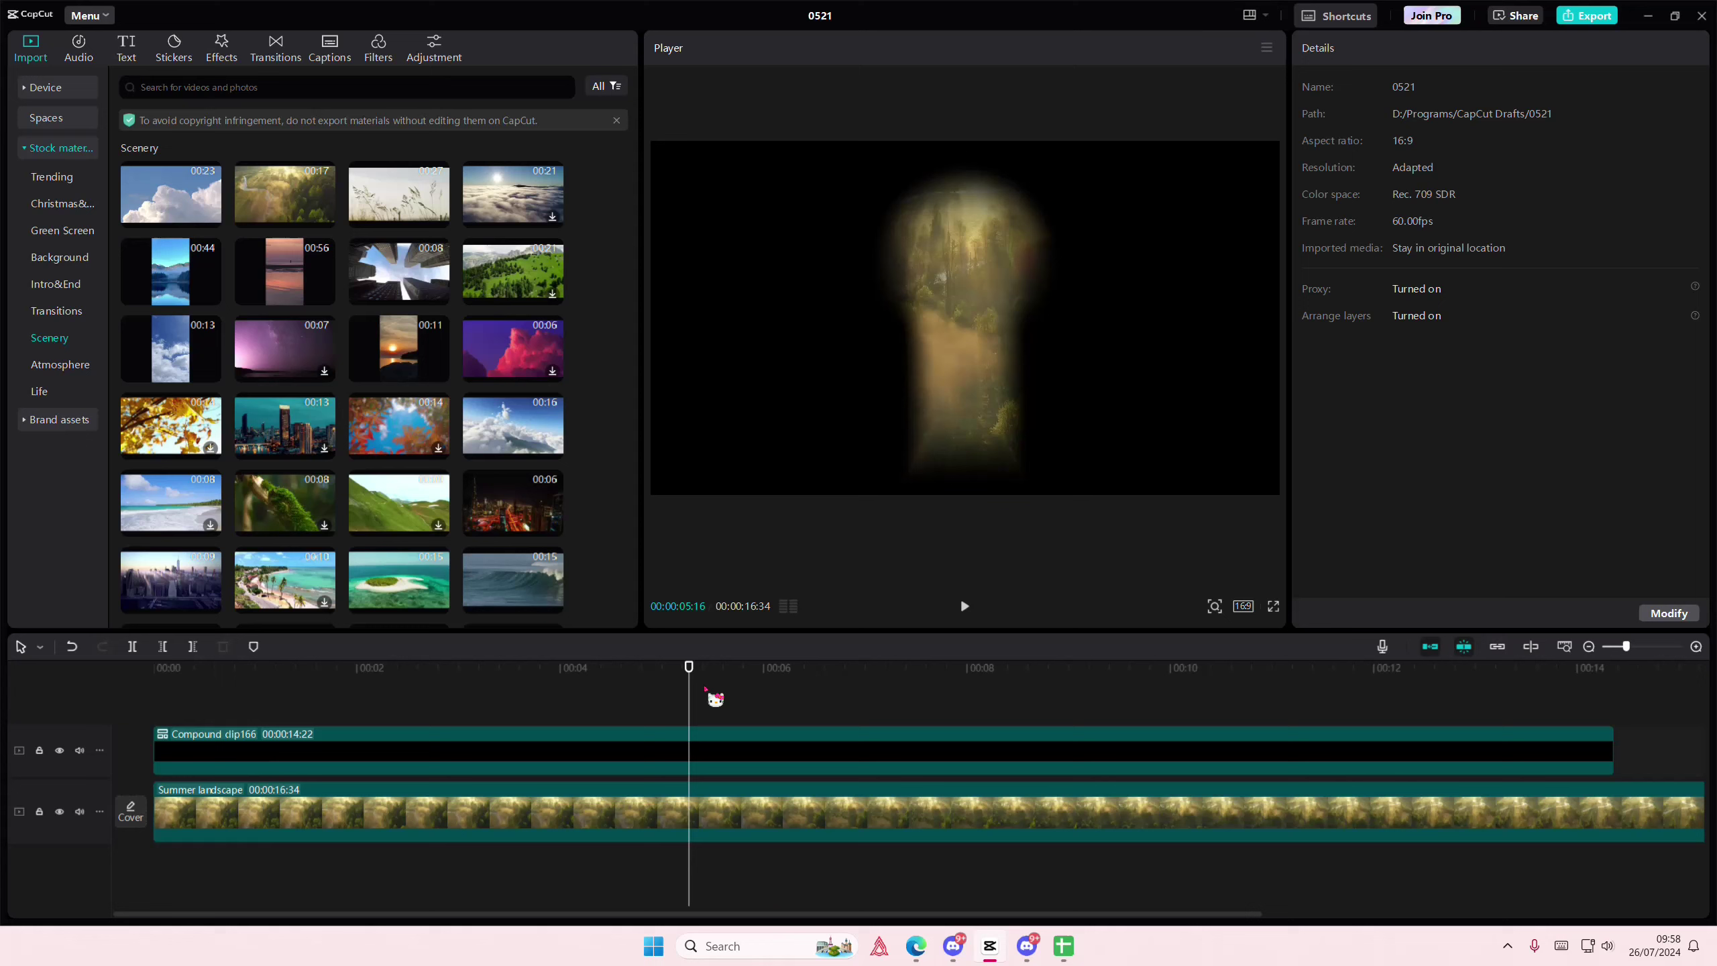
{"action": "left_click", "coordinate": [729, 697]}
{"action": "left_click", "coordinate": [963, 456]}
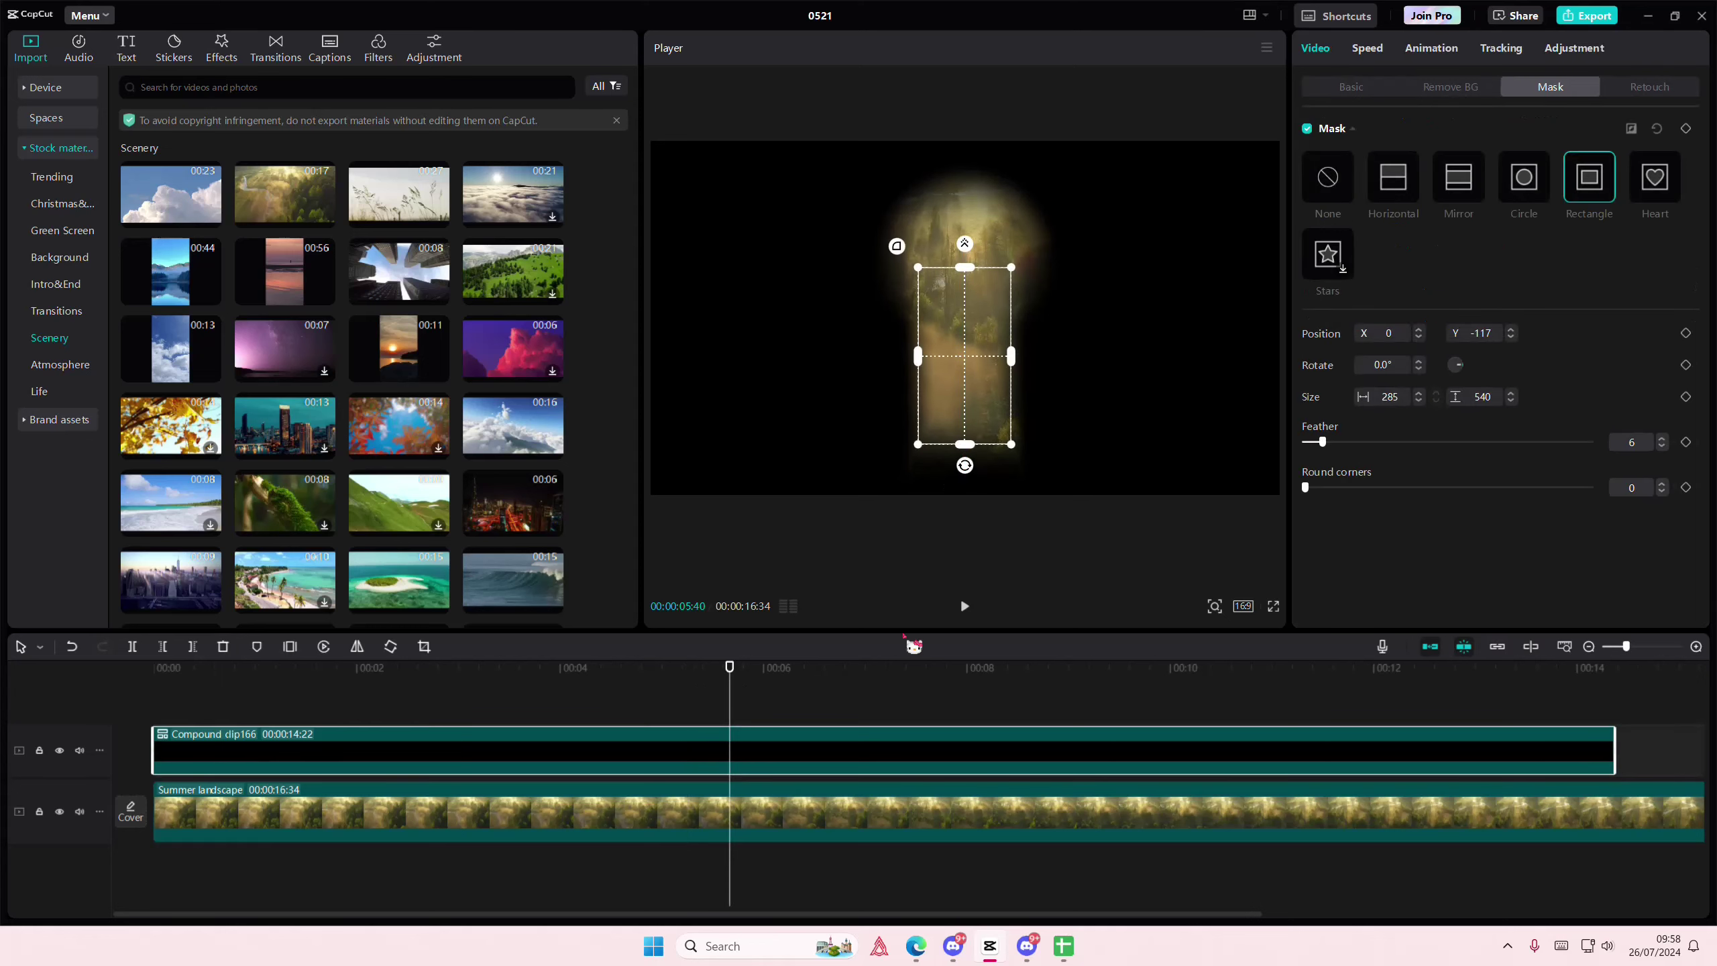
Raise the inner Freeze clip's circle mask to Y 215, then rewind on the main timeline
{"action": "double_click", "coordinate": [767, 759]}
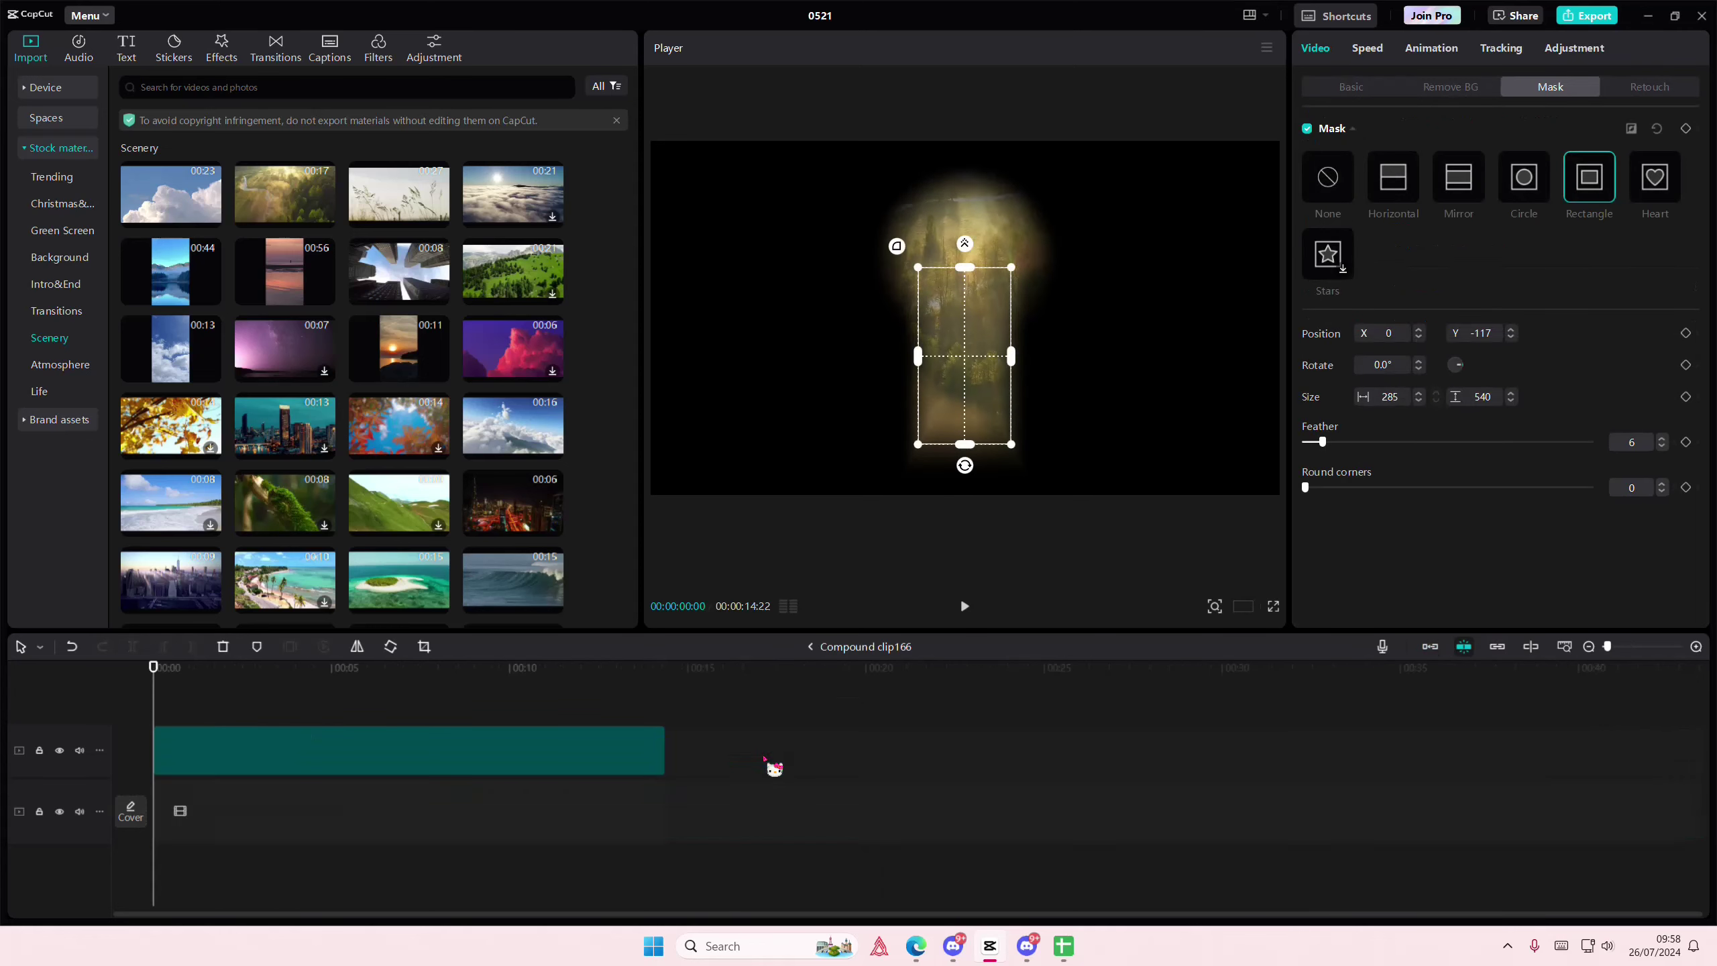
{"action": "left_click", "coordinate": [501, 732]}
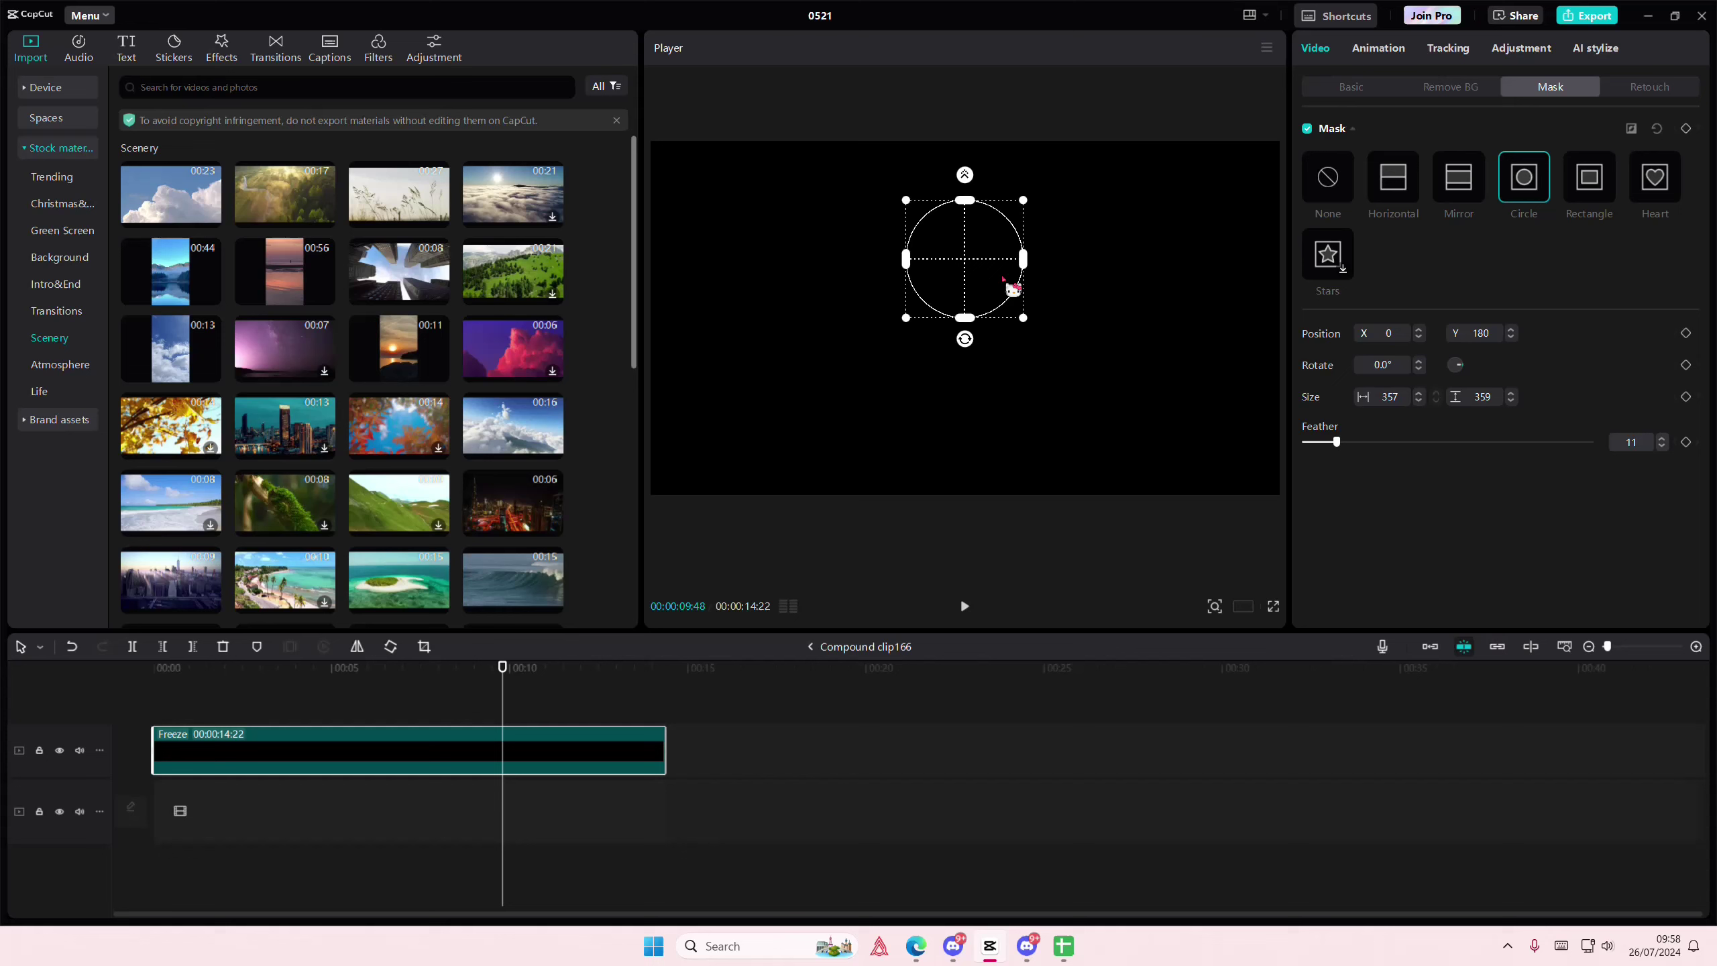
{"action": "left_click_drag", "start_coordinate": [1012, 289], "coordinate": [1011, 277]}
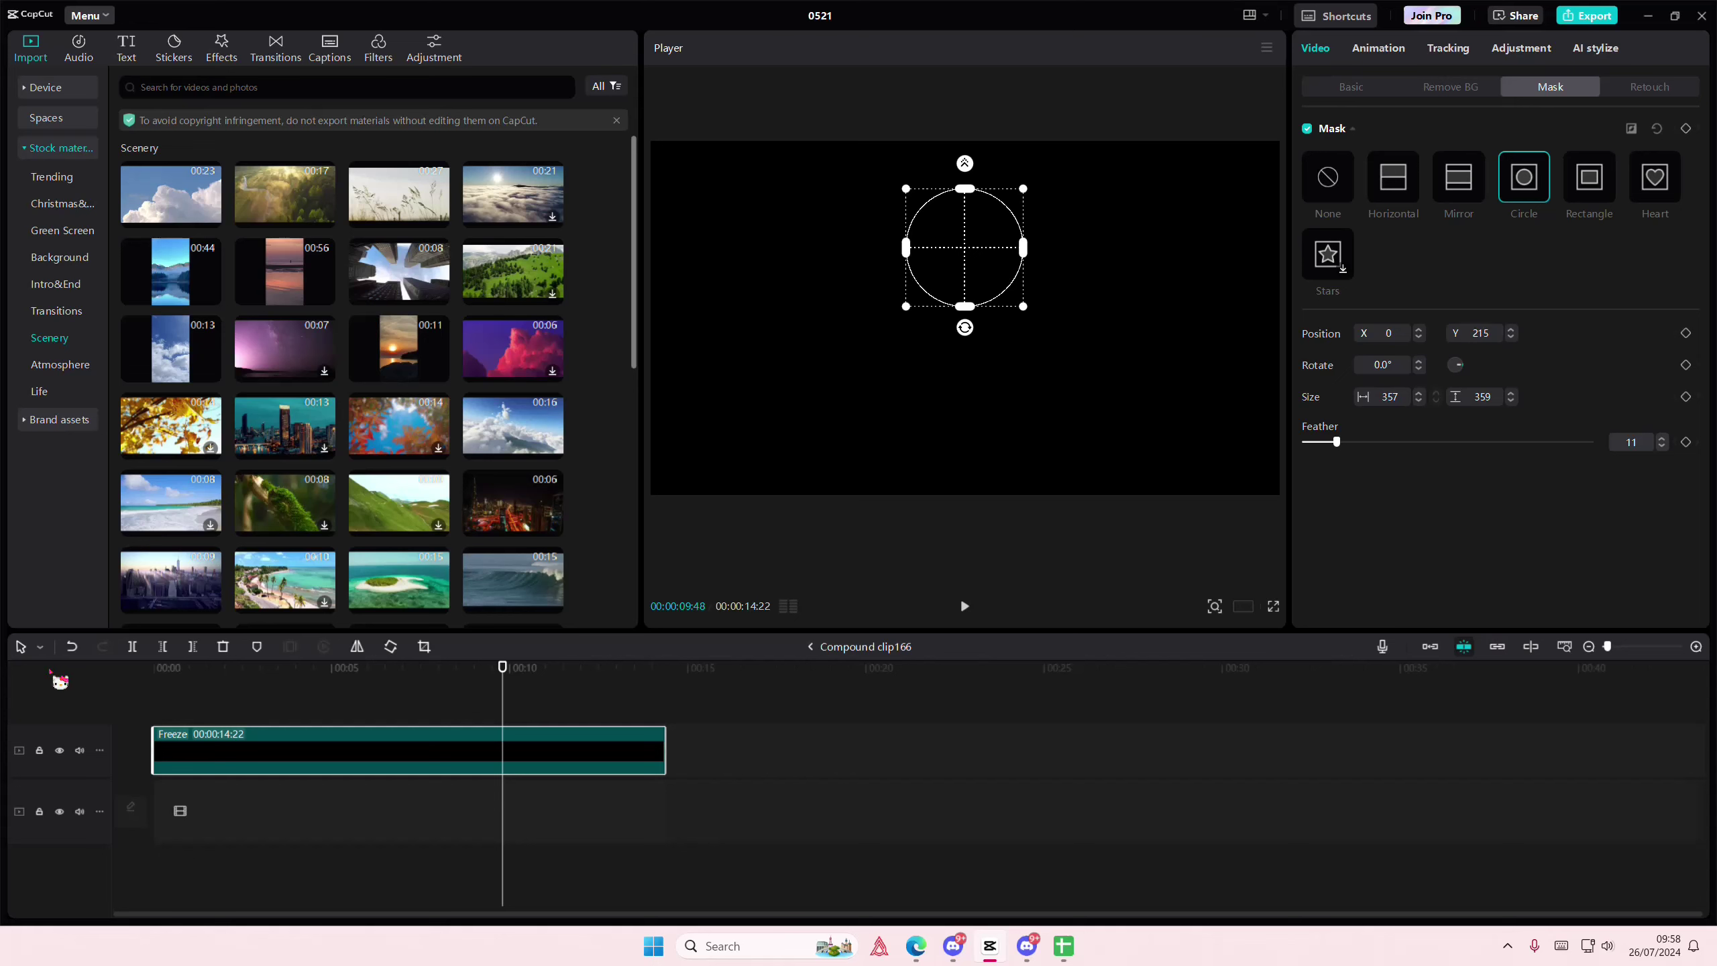
{"action": "left_click", "coordinate": [813, 648]}
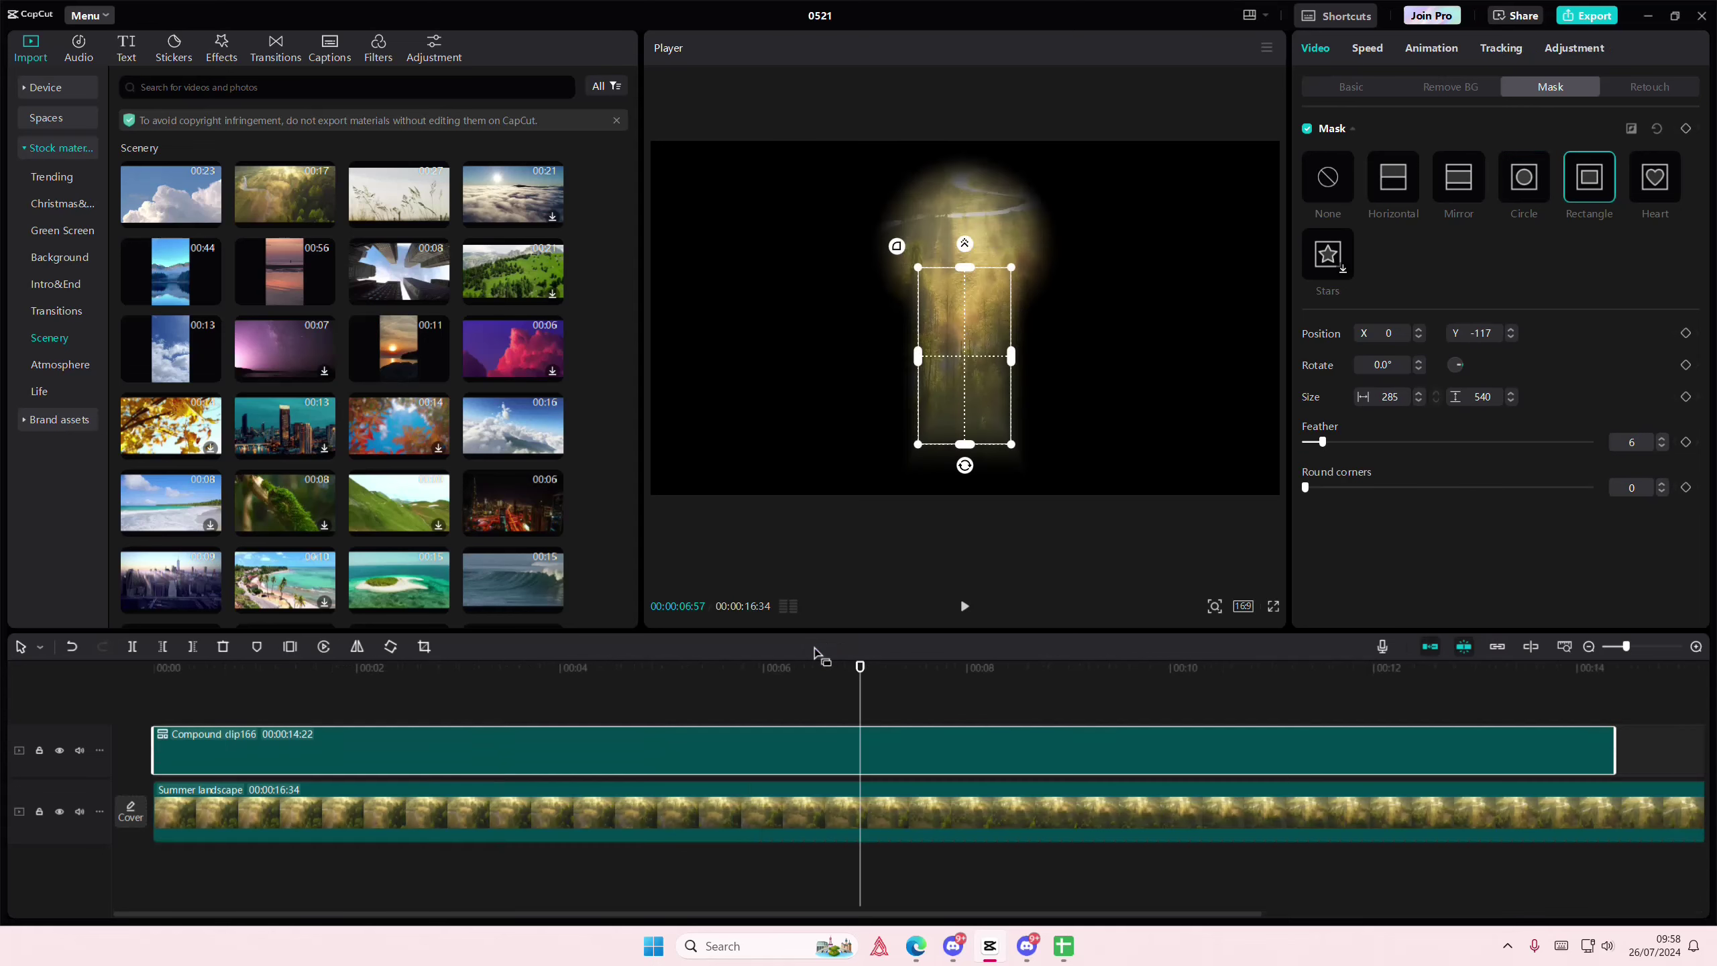
{"action": "left_click", "coordinate": [764, 698]}
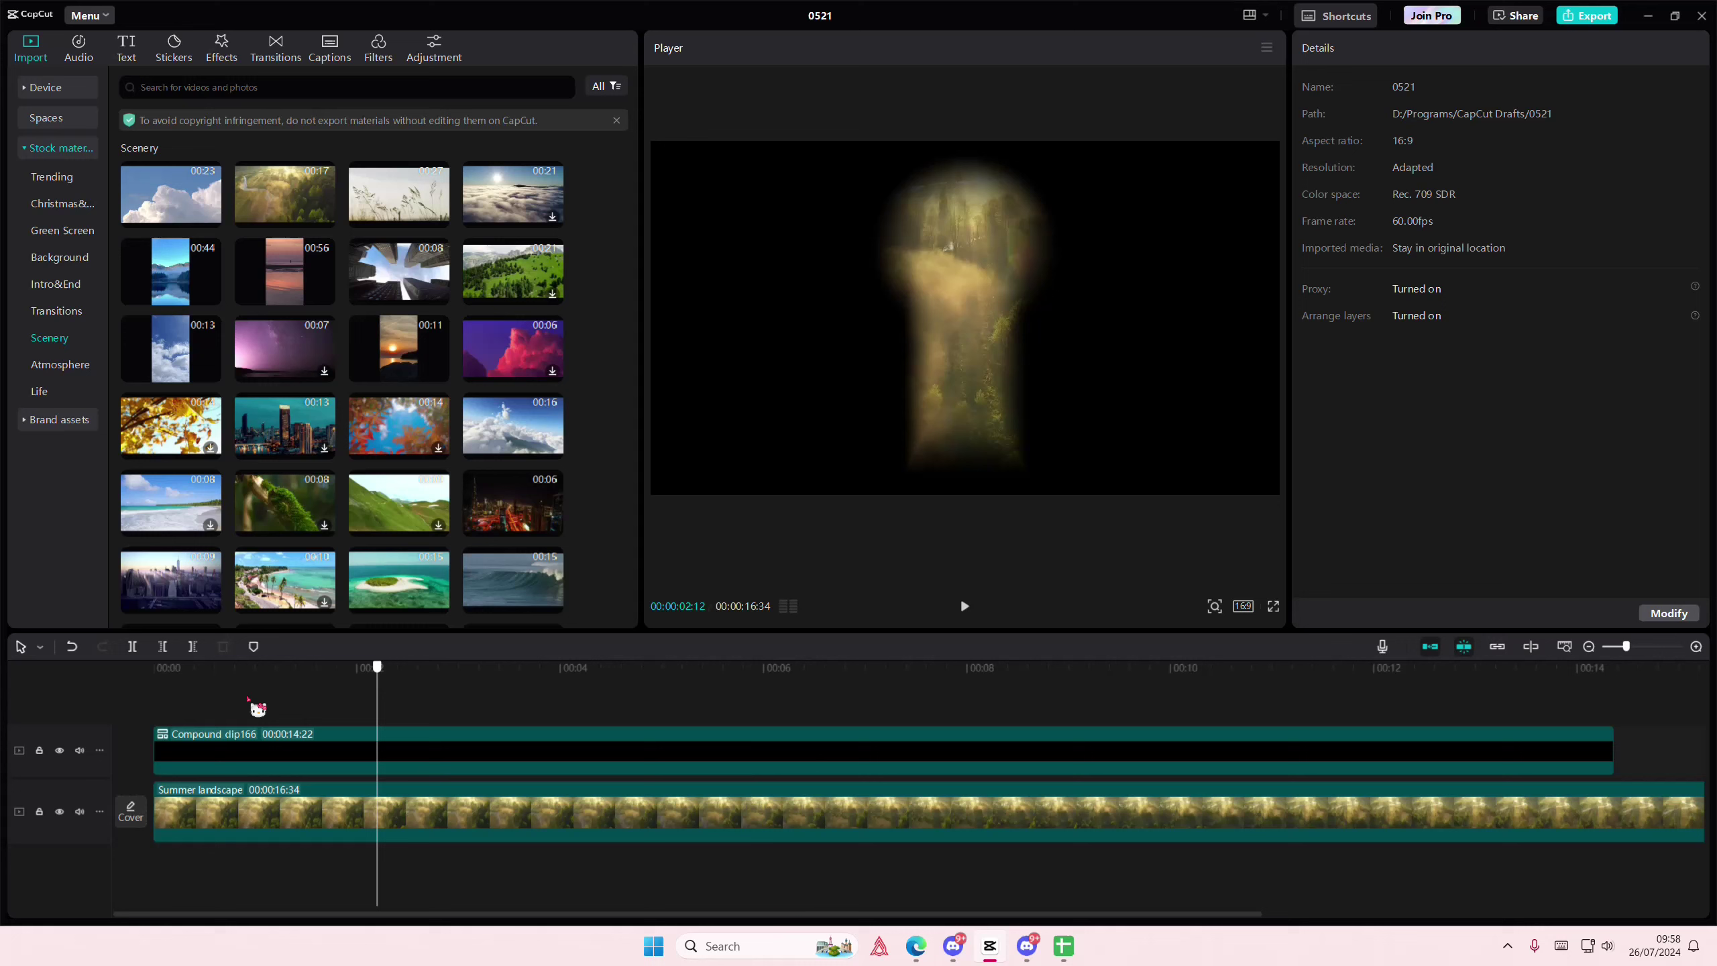
{"action": "left_click_drag", "start_coordinate": [783, 704], "coordinate": [66, 706]}
Replace Summer landscape with the golden hour sunset clip and preview it
{"action": "left_click", "coordinate": [301, 847]}
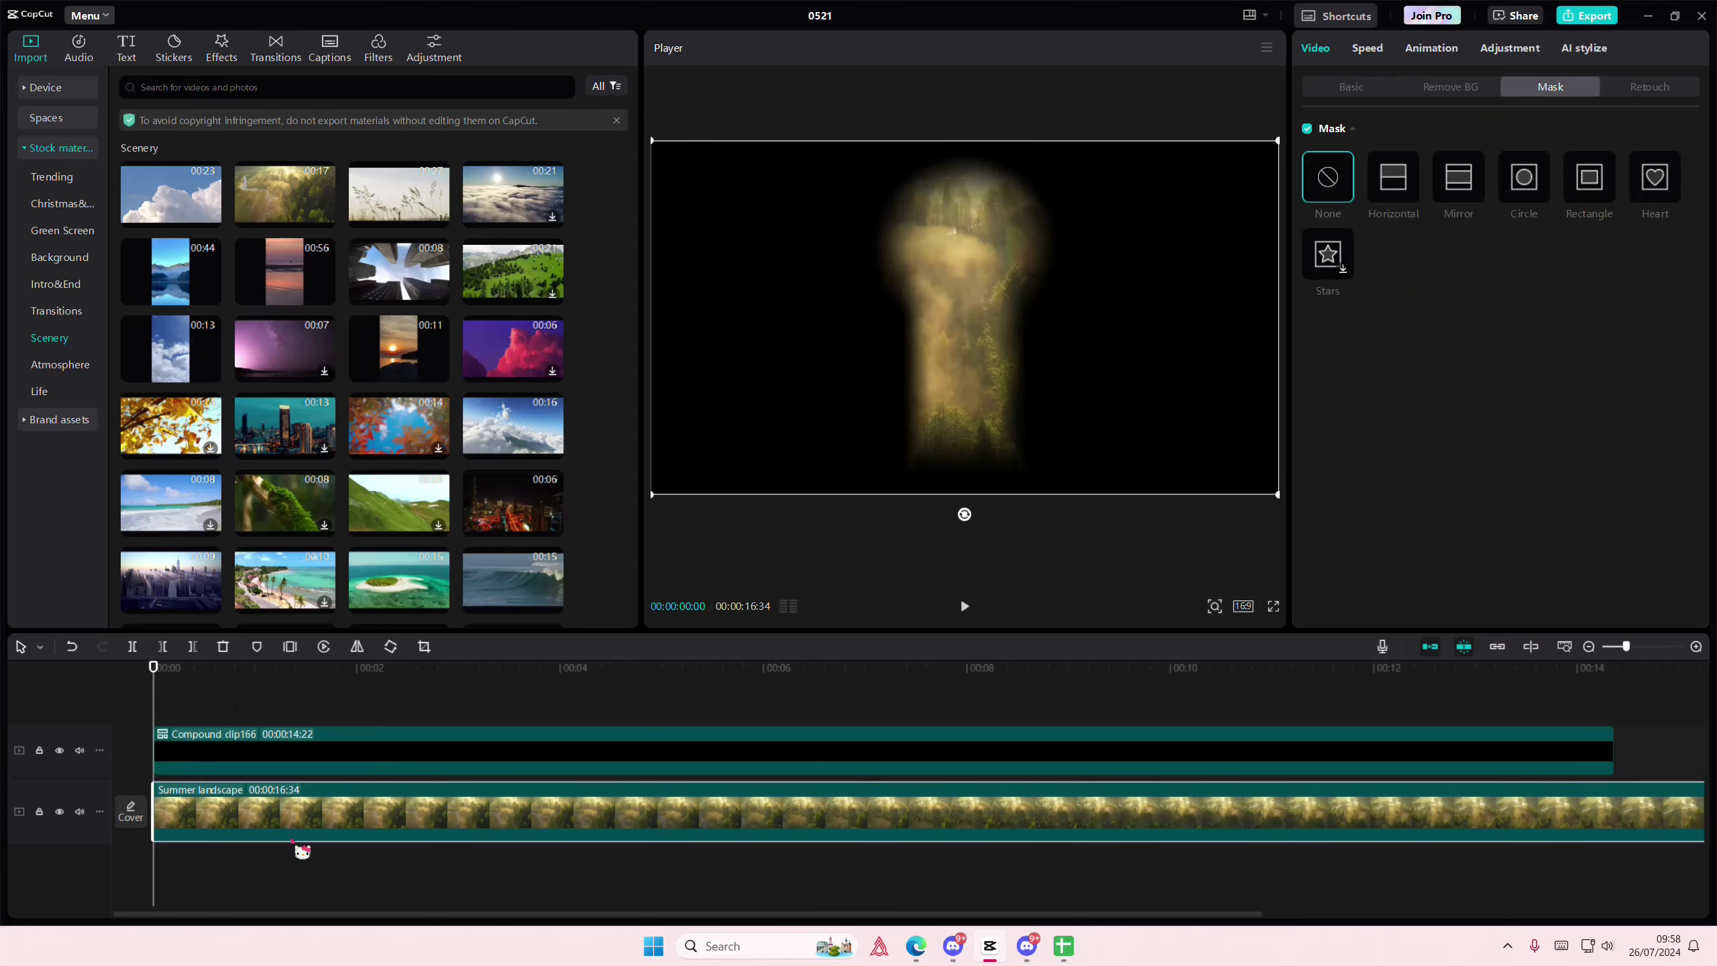
{"action": "key", "text": "Delete"}
{"action": "left_click_drag", "start_coordinate": [399, 343], "coordinate": [145, 837]}
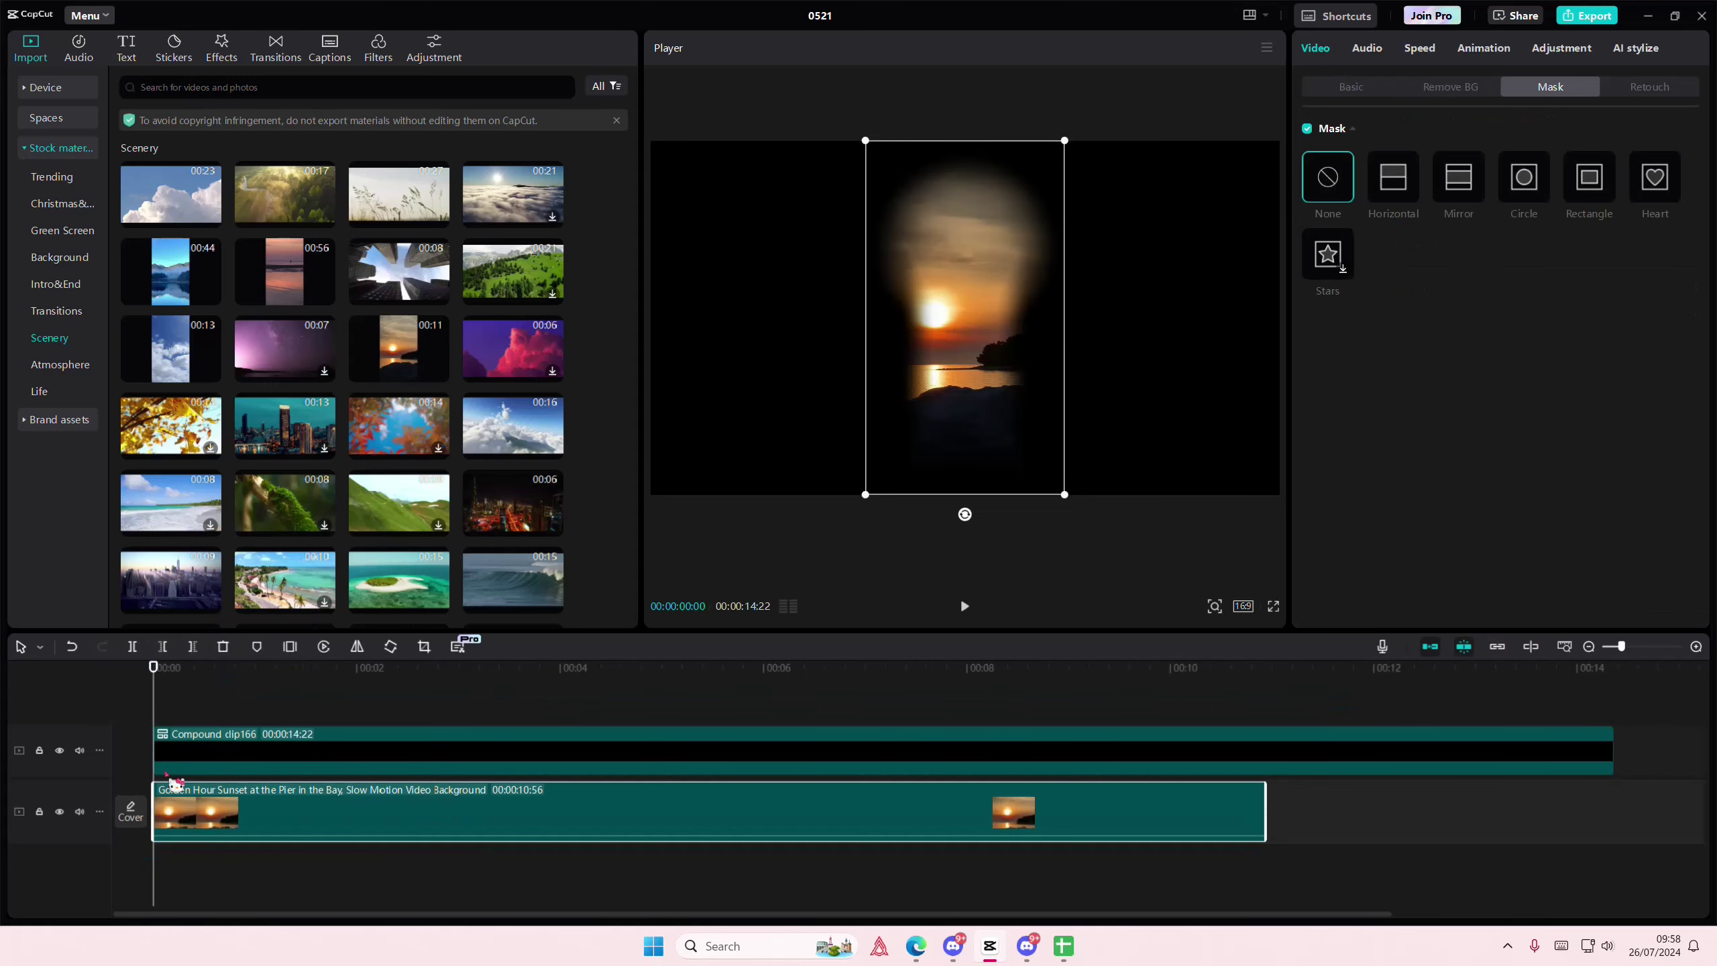
{"action": "mouse_move", "coordinate": [201, 732]}
{"action": "left_mouse_down"}
{"action": "mouse_move", "coordinate": [281, 718]}
{"action": "mouse_move", "coordinate": [126, 712]}
{"action": "left_mouse_up"}
{"action": "key", "text": "space"}
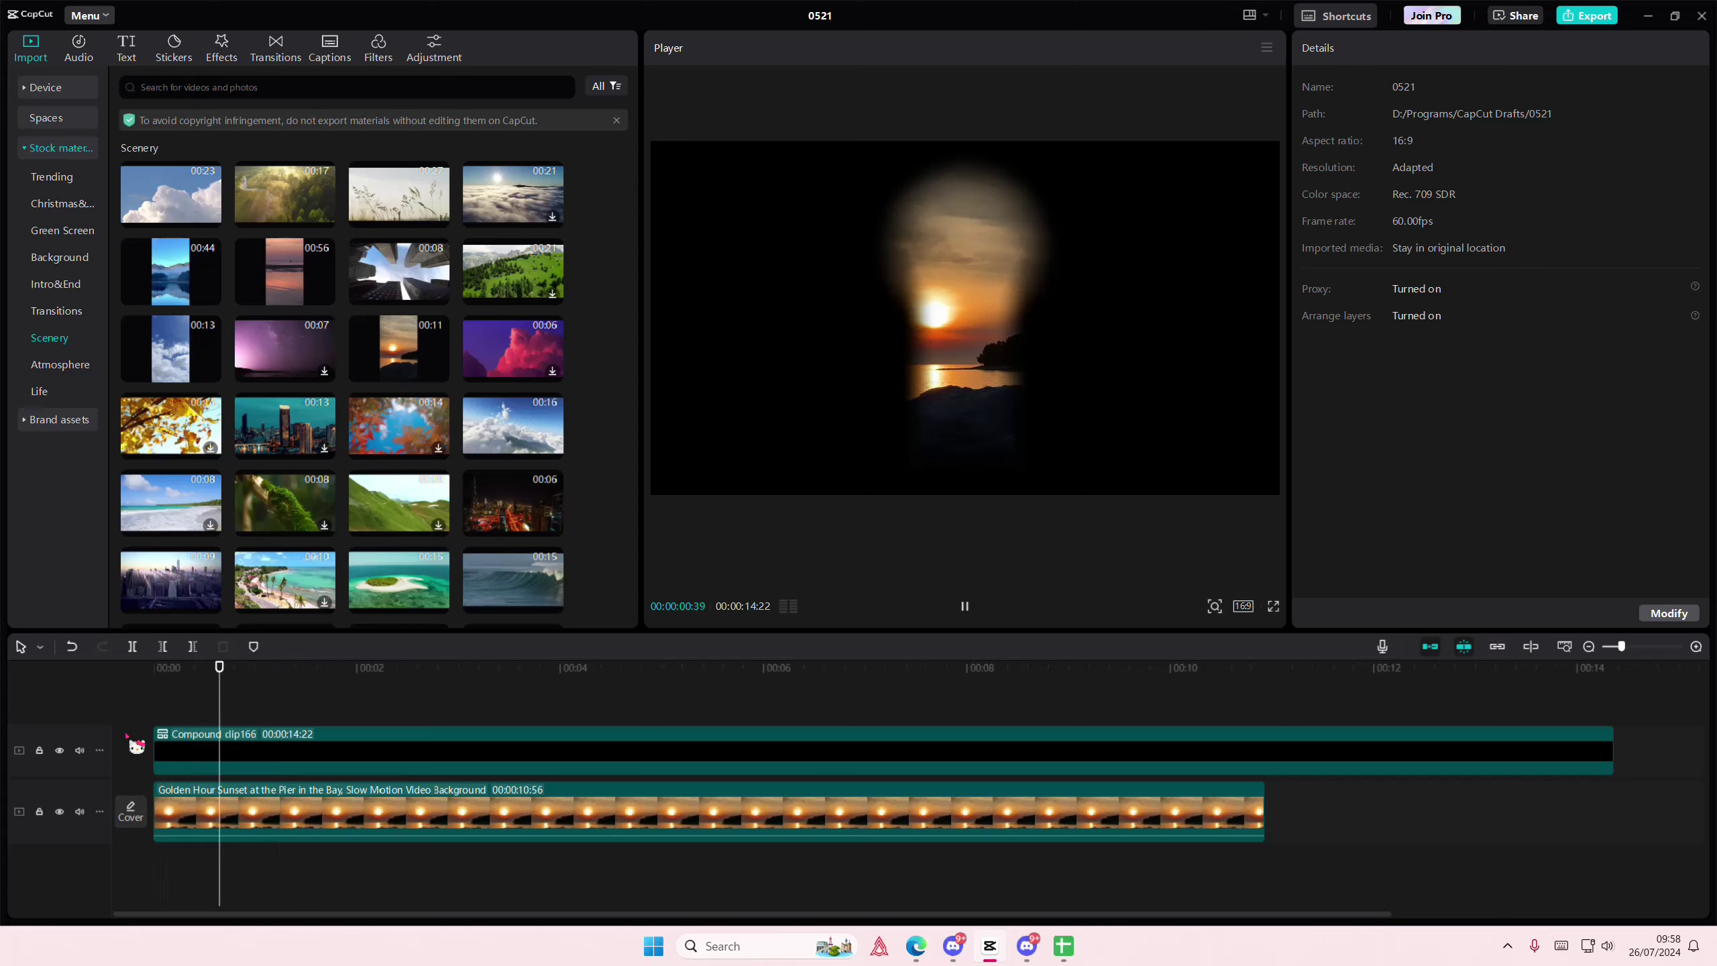
Swap the golden hour clip for the pink sunset seashore video and play the preview
{"action": "left_click", "coordinate": [390, 819]}
{"action": "key", "text": "Delete"}
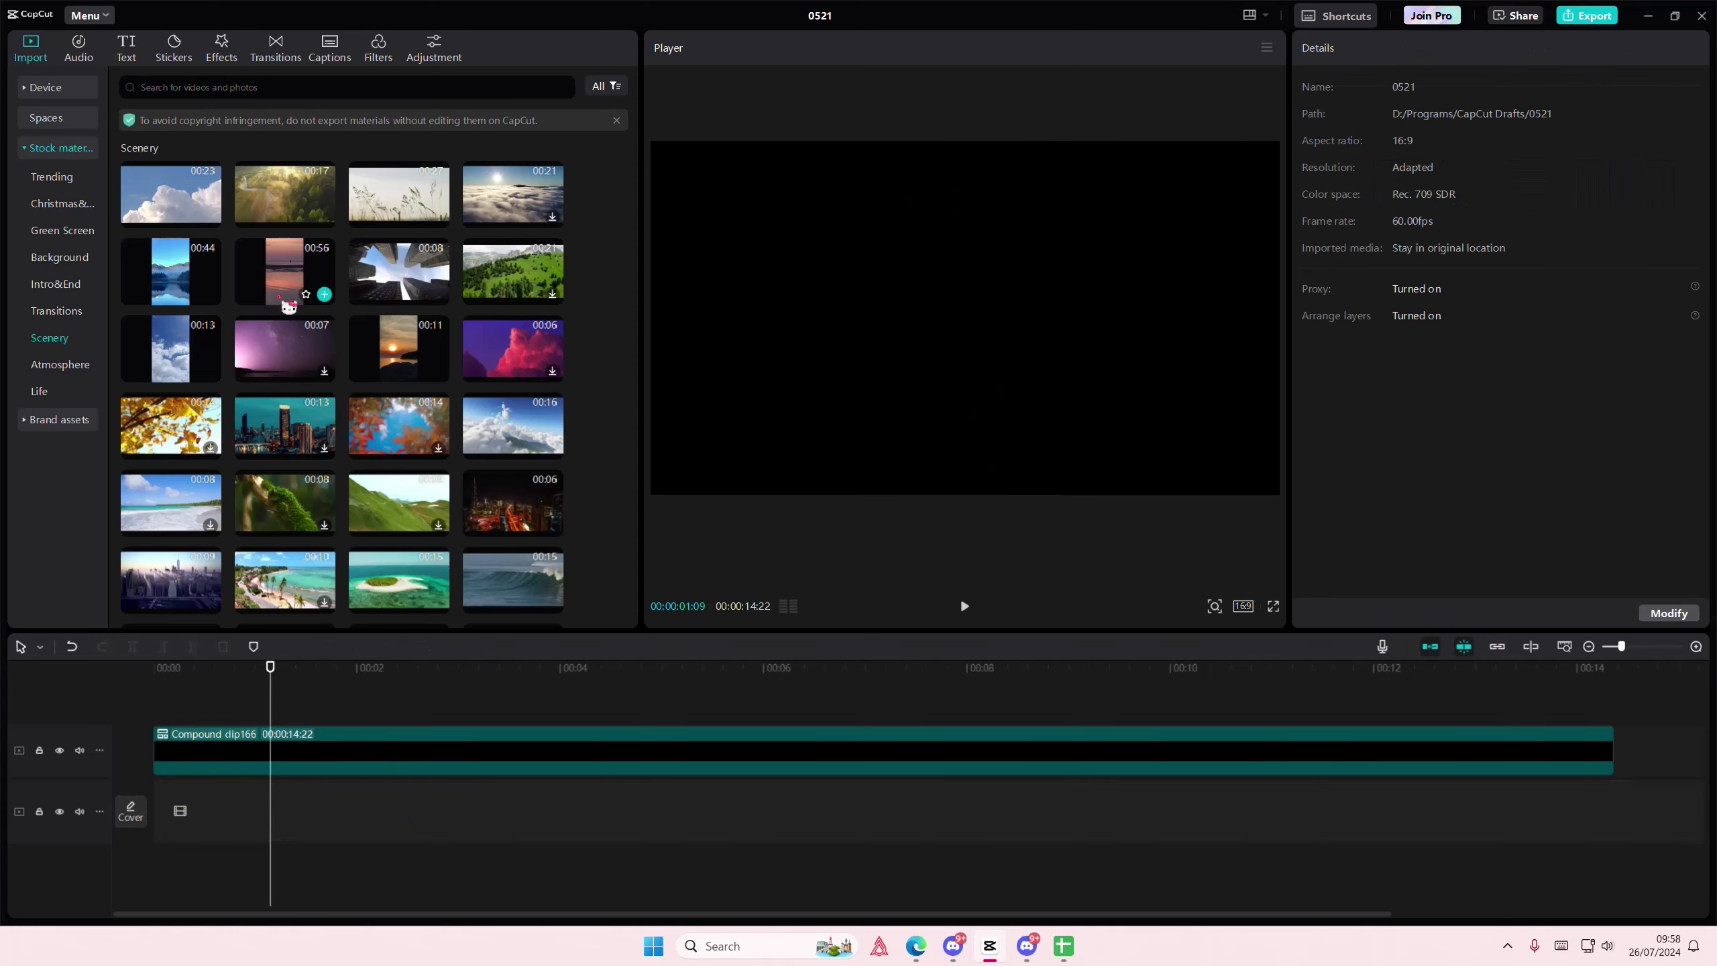
{"action": "left_click_drag", "start_coordinate": [289, 306], "coordinate": [173, 767]}
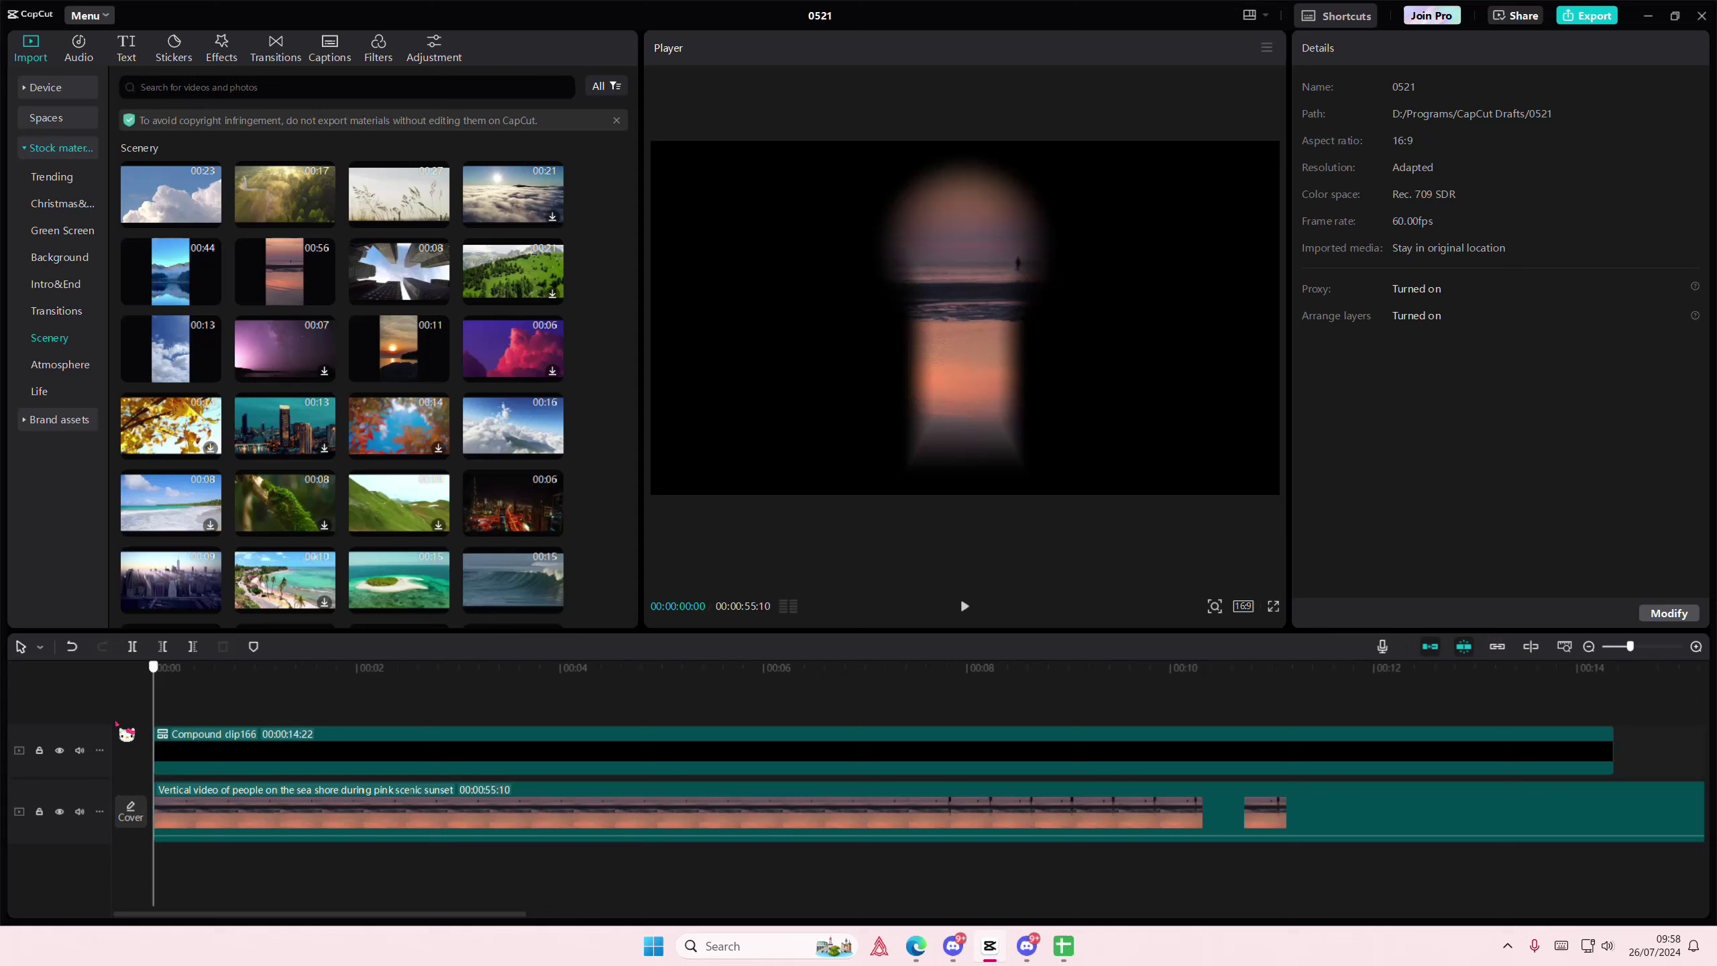
{"action": "key", "text": "space"}
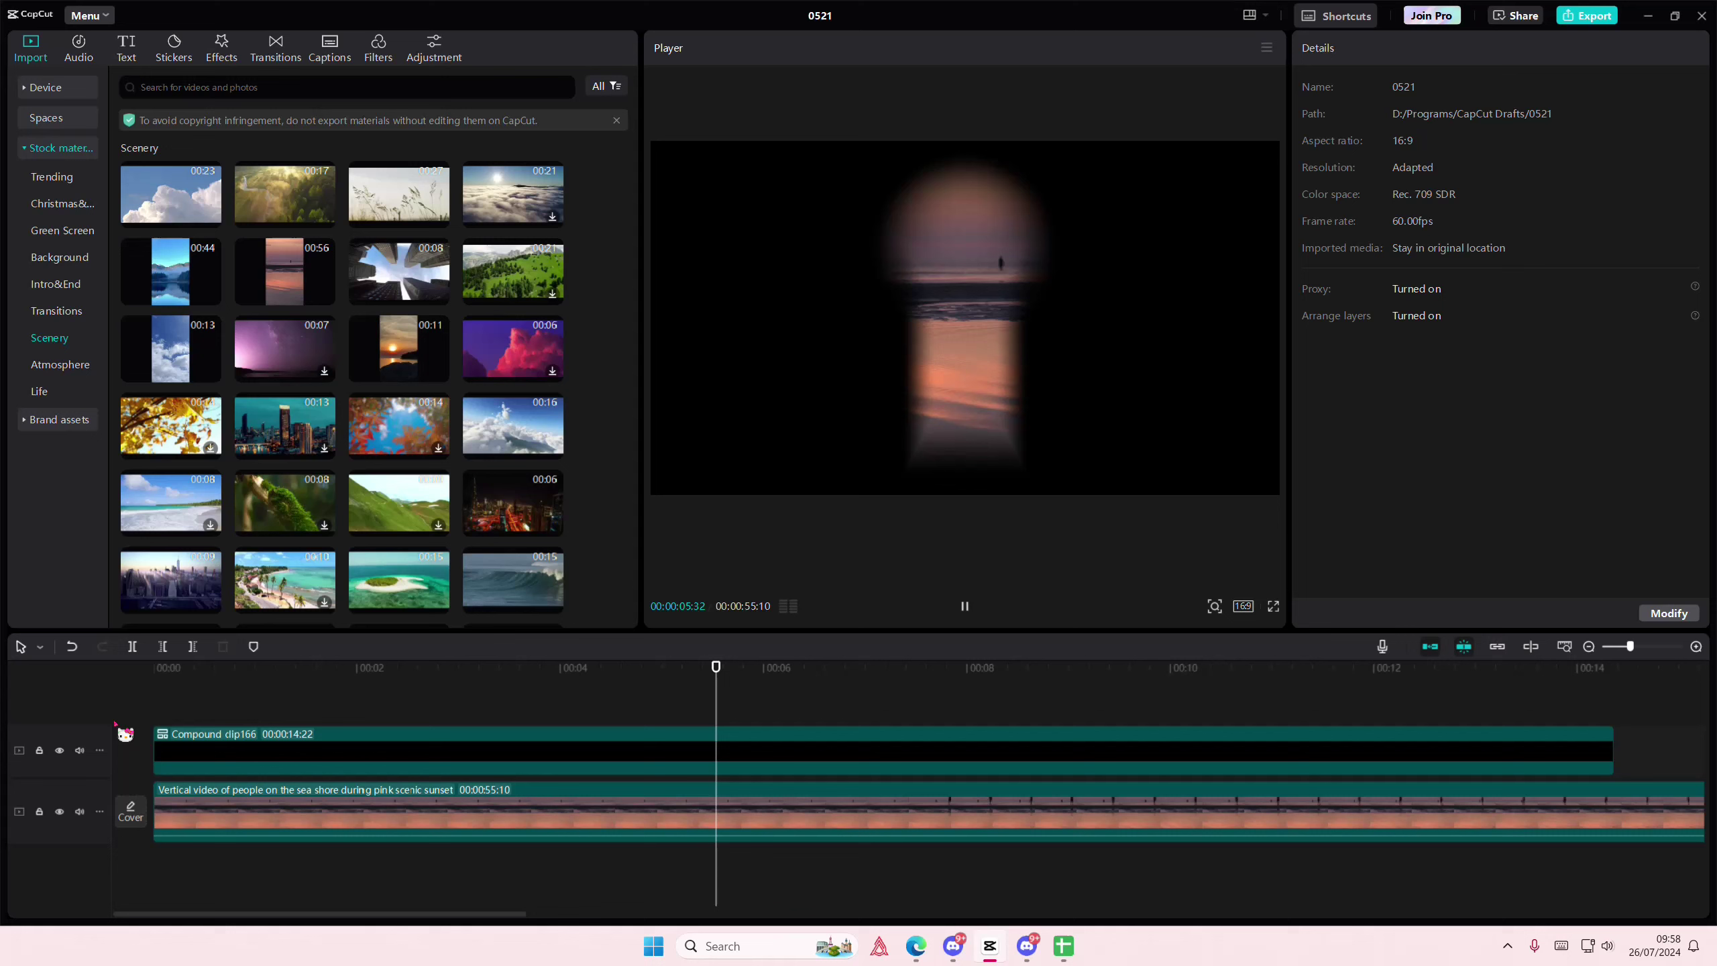
{"action": "key", "text": "space"}
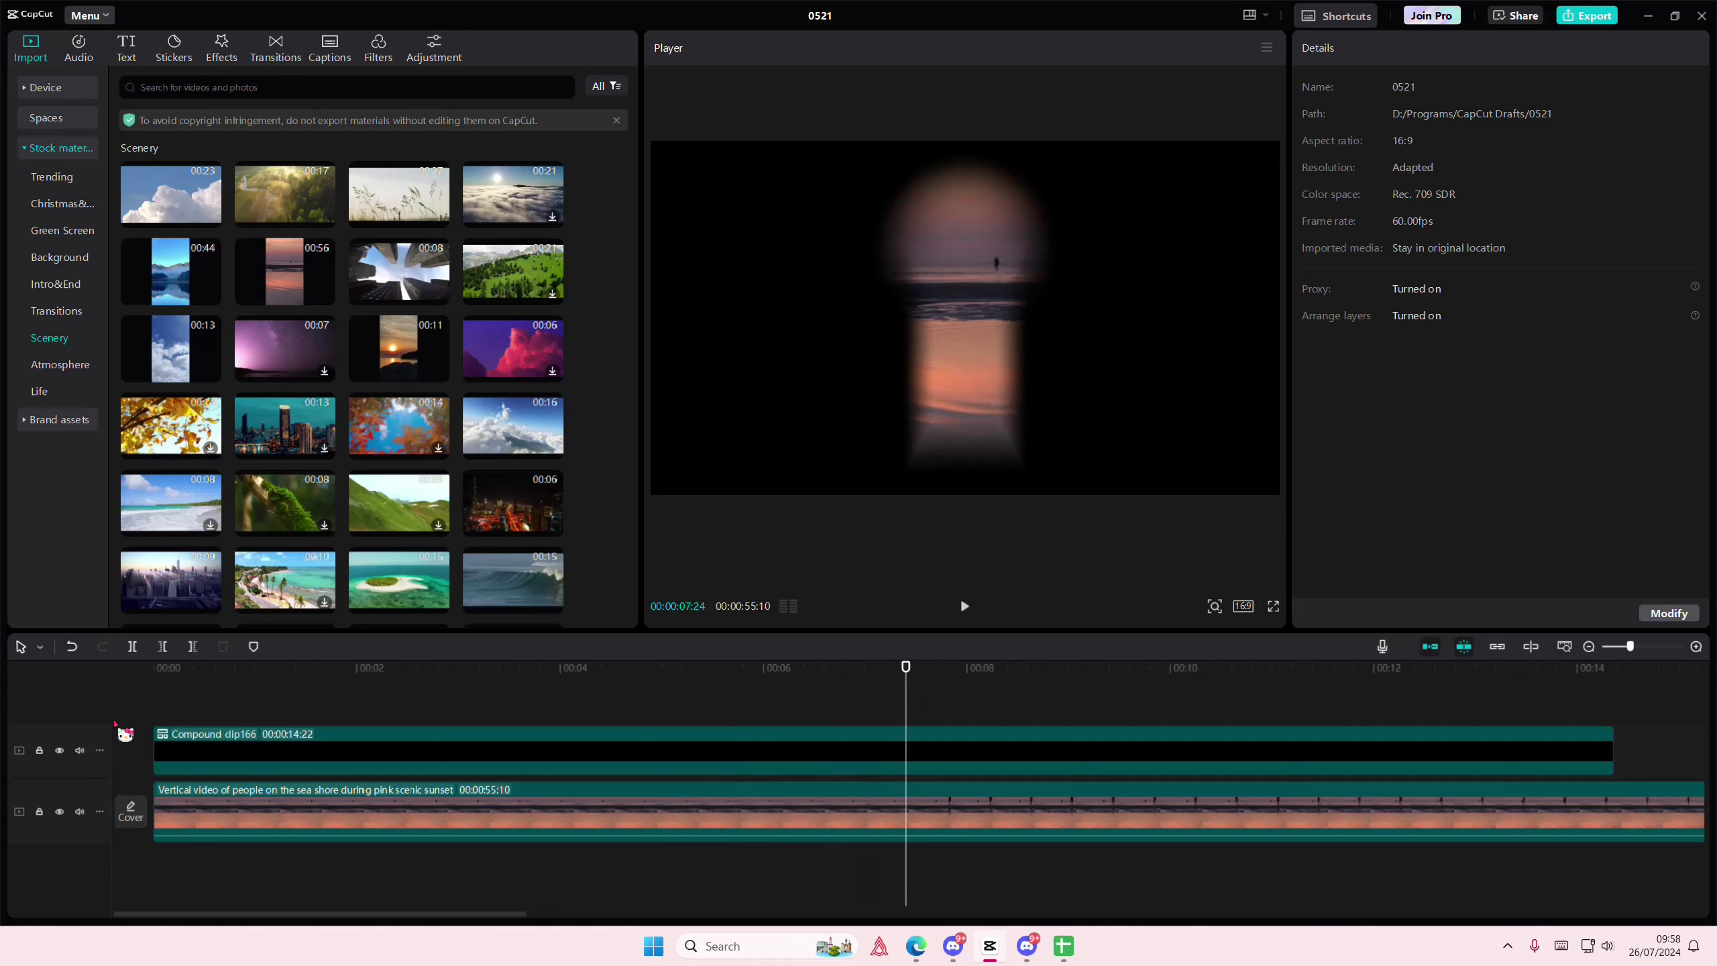